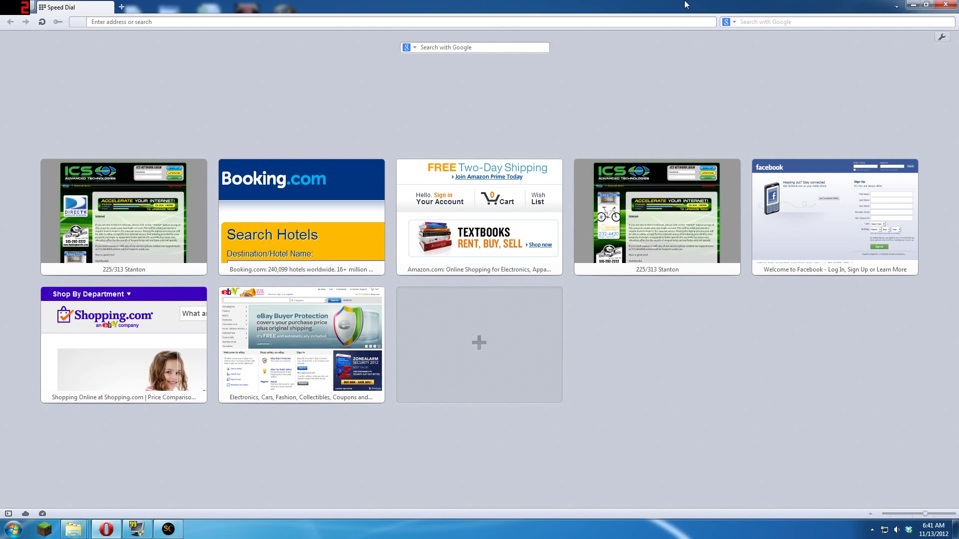
Step: Search the web for simcraft and open the downloads list of the simulationcraft Google Project
type("sim")
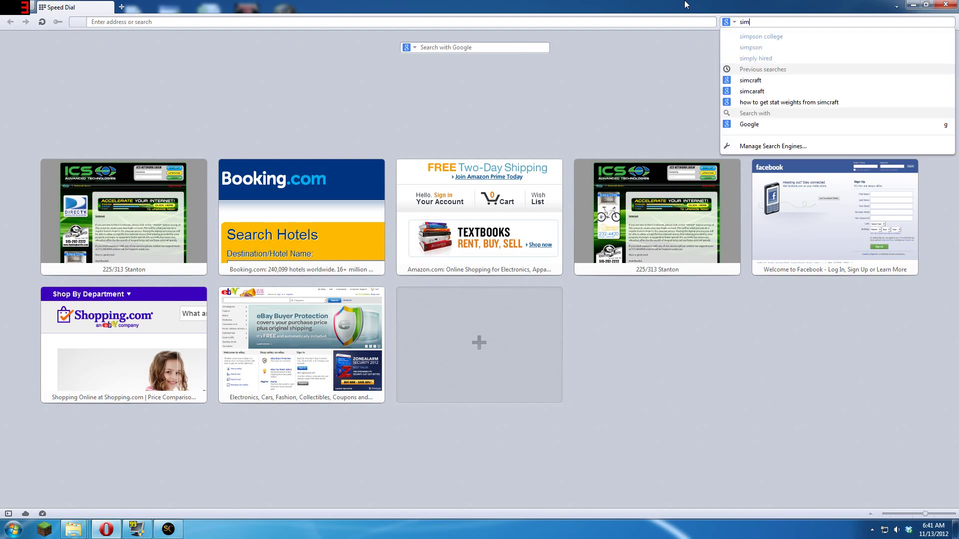
type("crea")
key("BackSpace")
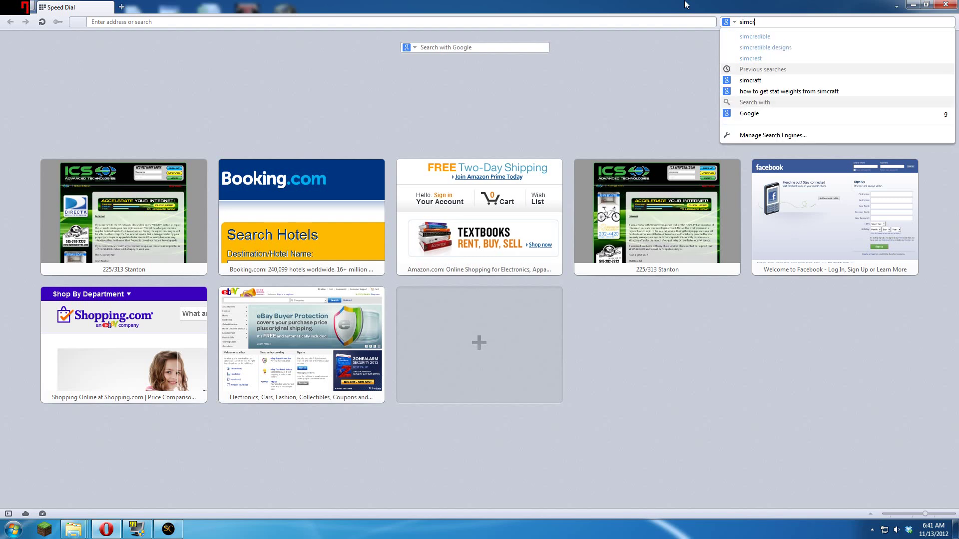
key("Down")
key("Down")
key("Down")
key("Return")
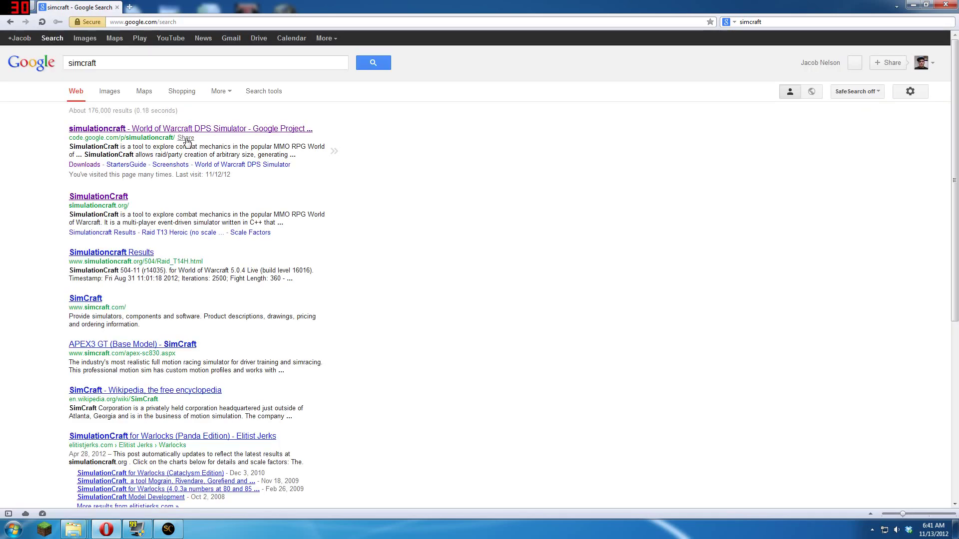
left_click(179, 130)
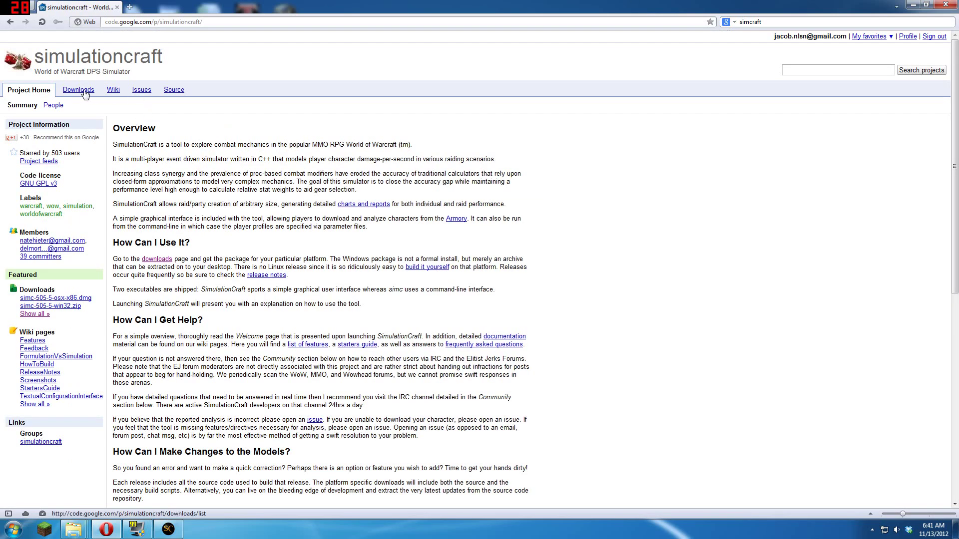
left_click(83, 93)
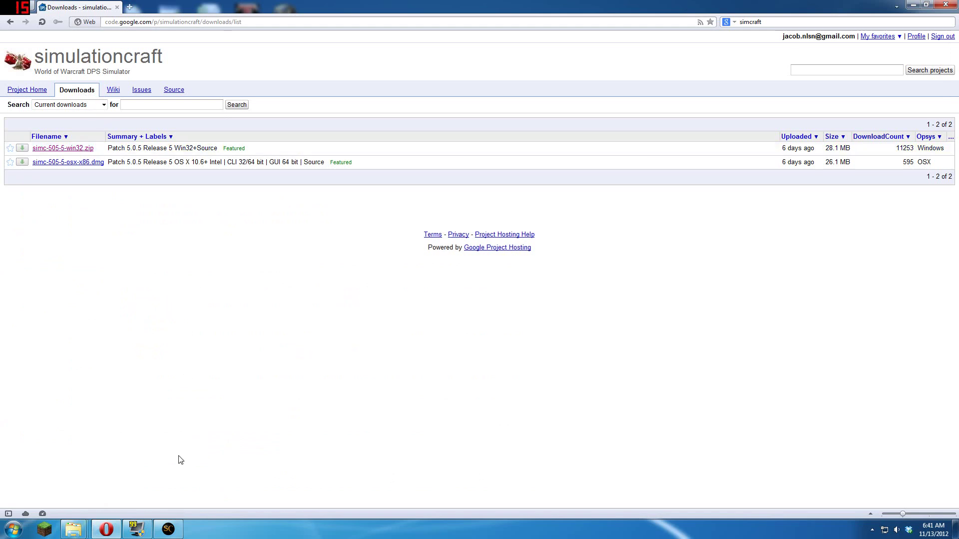
Step: Switch to SimulationCraft and review the global simulation options, reading the explanation of World Lag
left_click(179, 532)
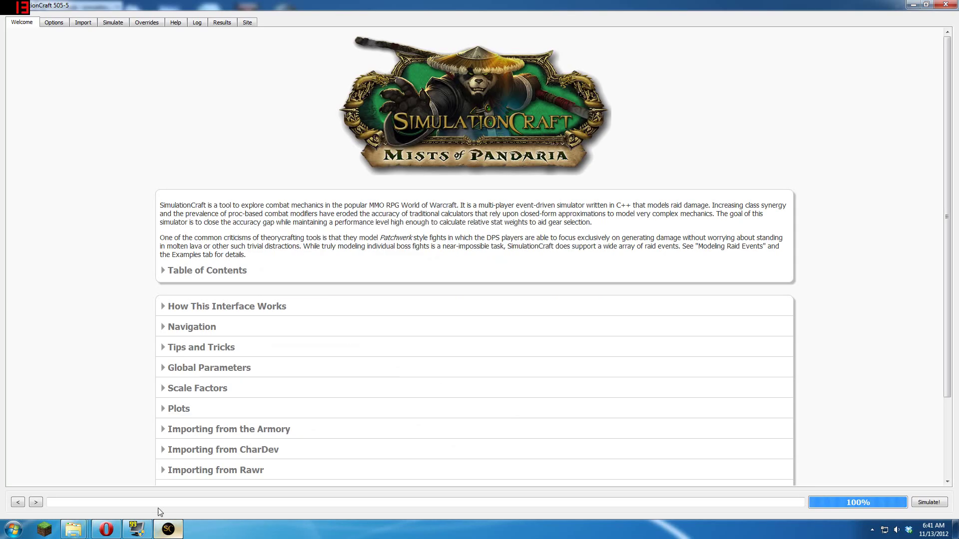
left_click(58, 24)
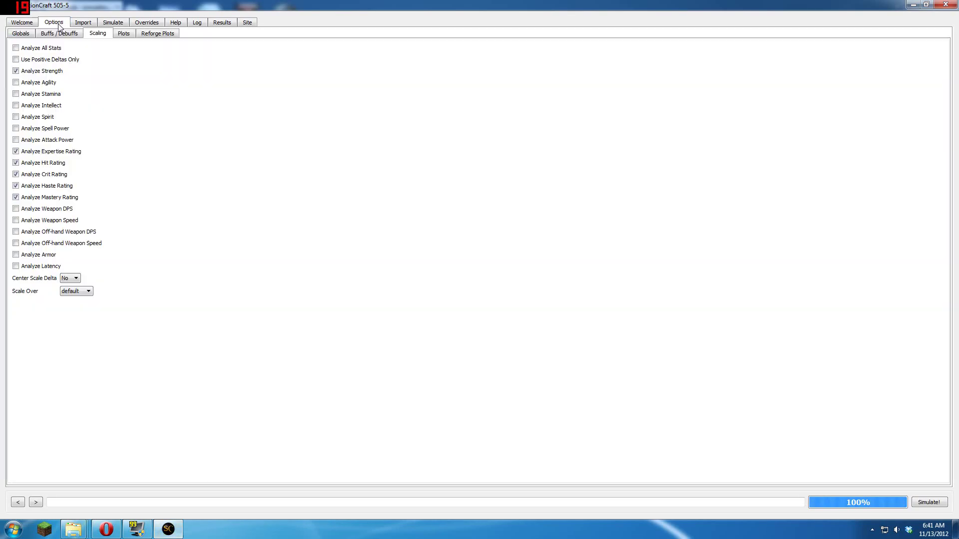
left_click(28, 34)
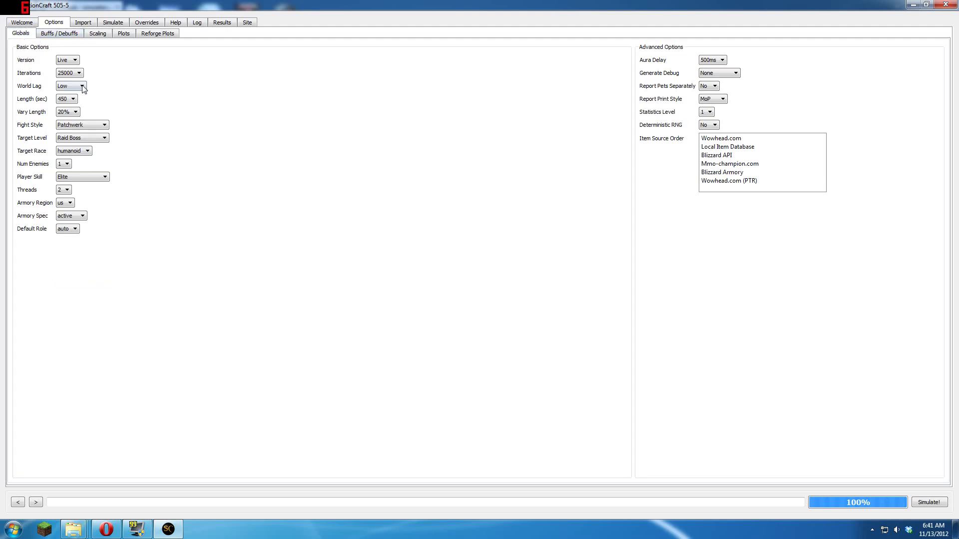
mouse_move(67, 93)
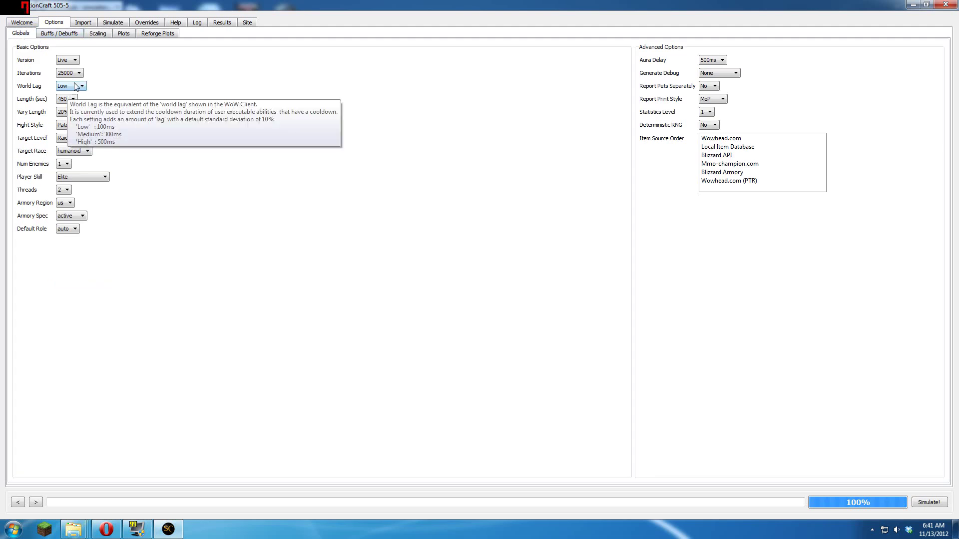
mouse_move(78, 75)
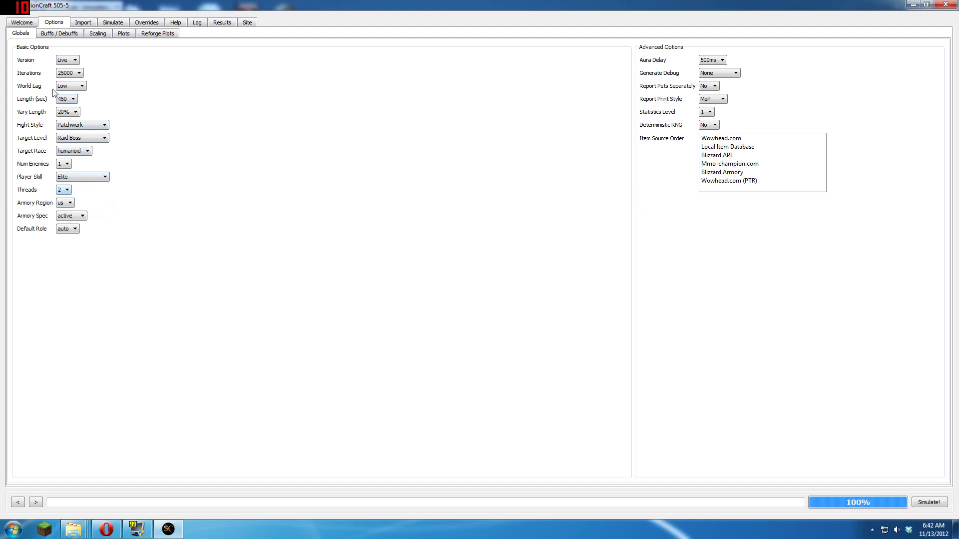
Step: Review the enabled buffs and debuffs and the stats chosen for scaling analysis
left_click(59, 36)
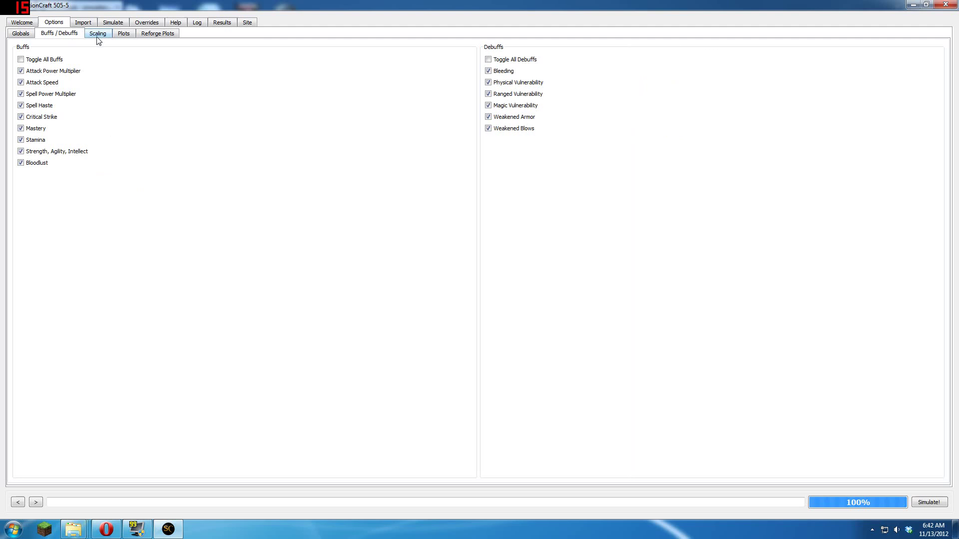
left_click(97, 36)
left_click(75, 35)
left_click(103, 35)
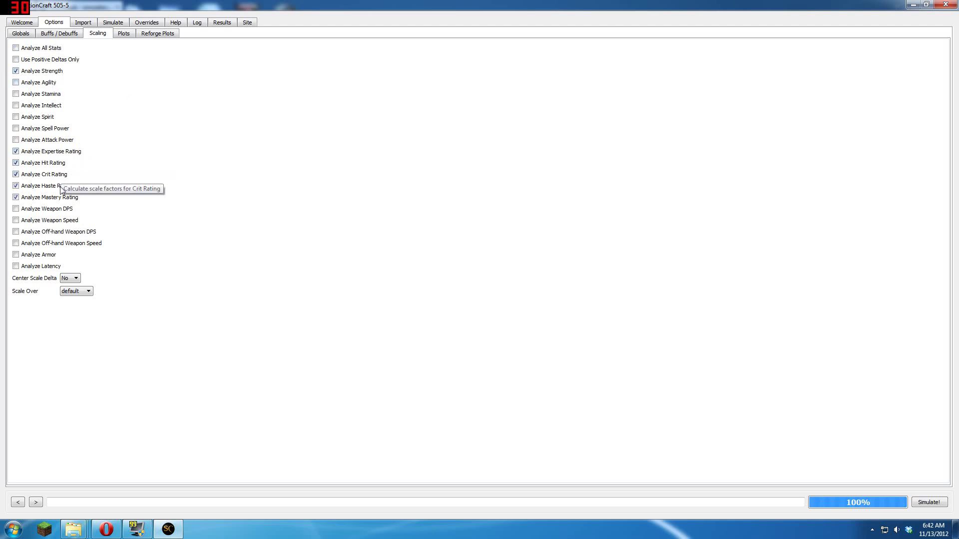
Step: Look over the Battle.net import page of the Retribution Paladin, from the character search field to the stats and talents
left_click(83, 23)
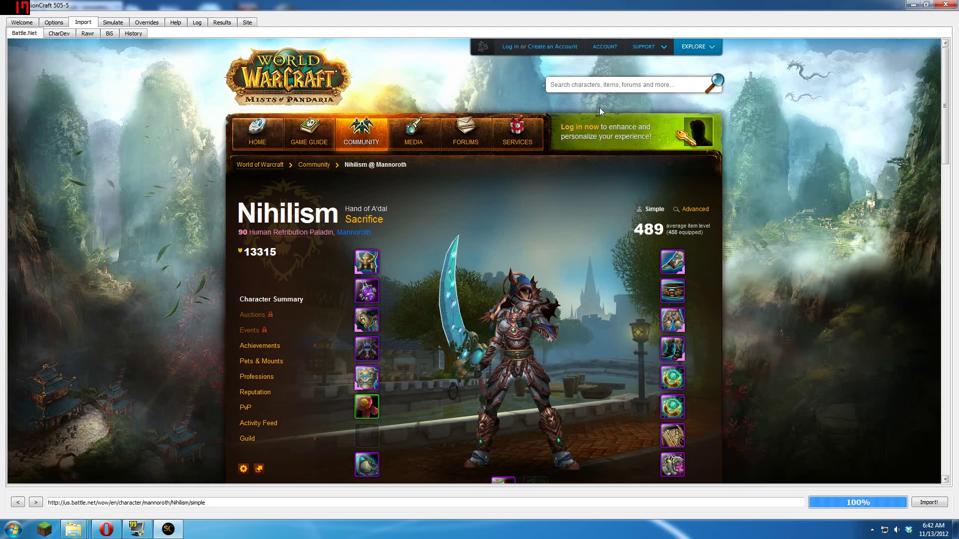
left_click(604, 90)
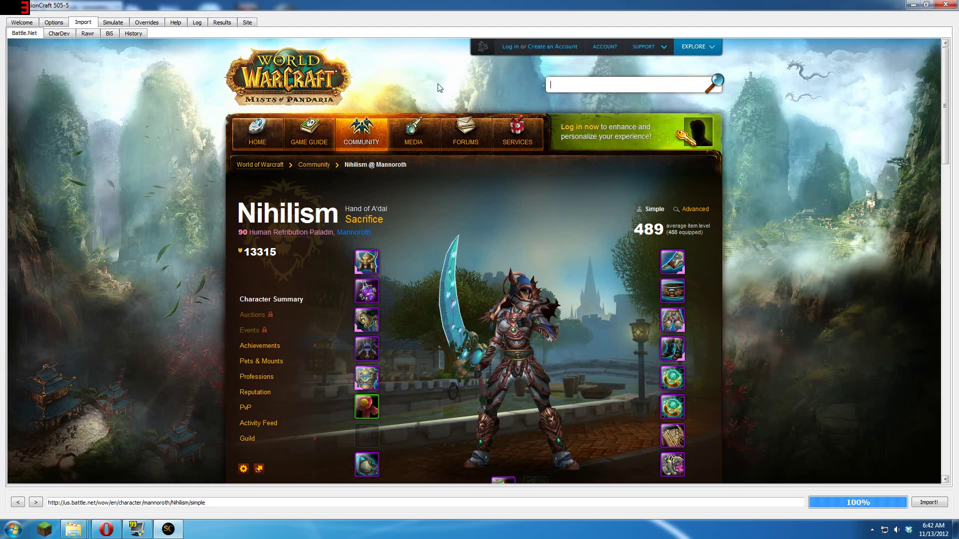
left_click(403, 88)
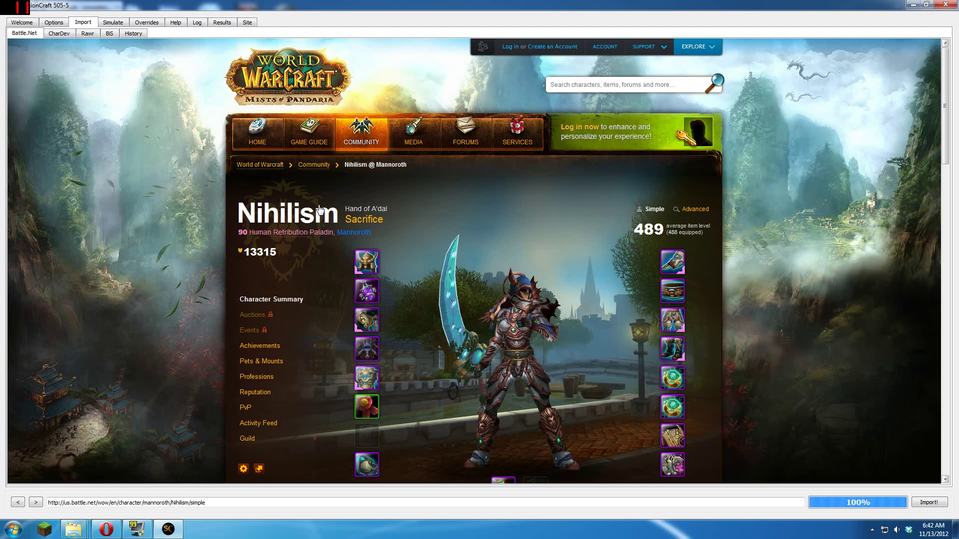
scroll(390, 205, "down", 3)
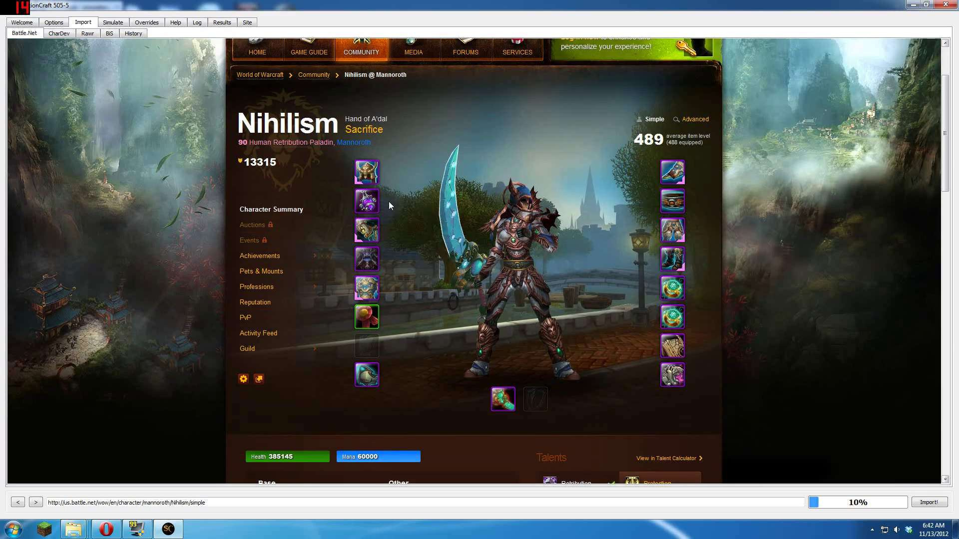
scroll(695, 251, "down", 6)
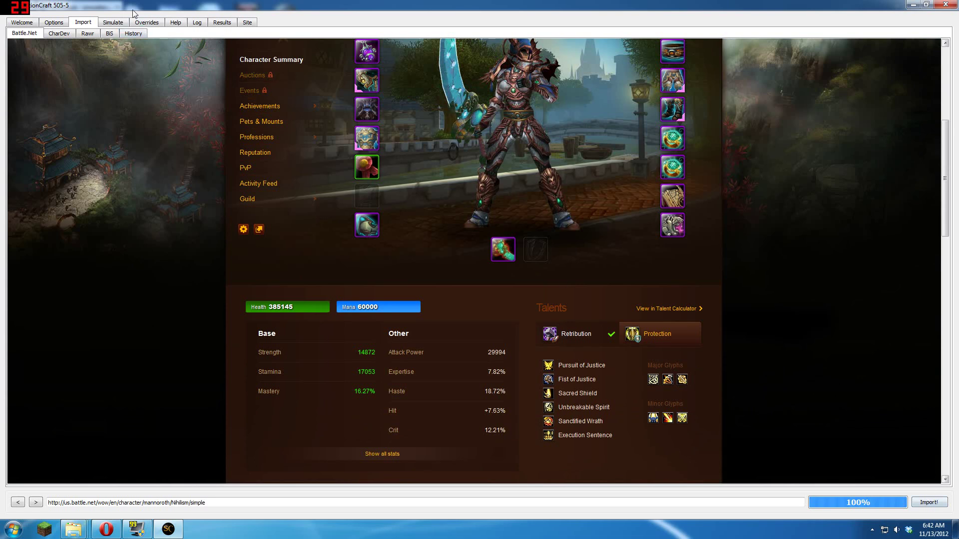
Step: Examine the imported paladin's simulation script, focusing on the action priority list from rebuke to templars_verdict
left_click(112, 22)
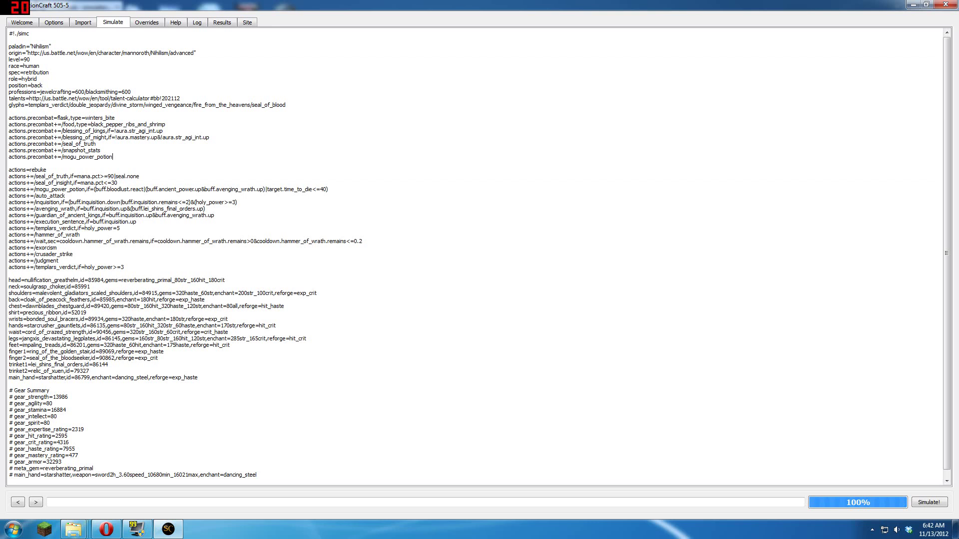
left_click_drag(124, 267, 9, 170)
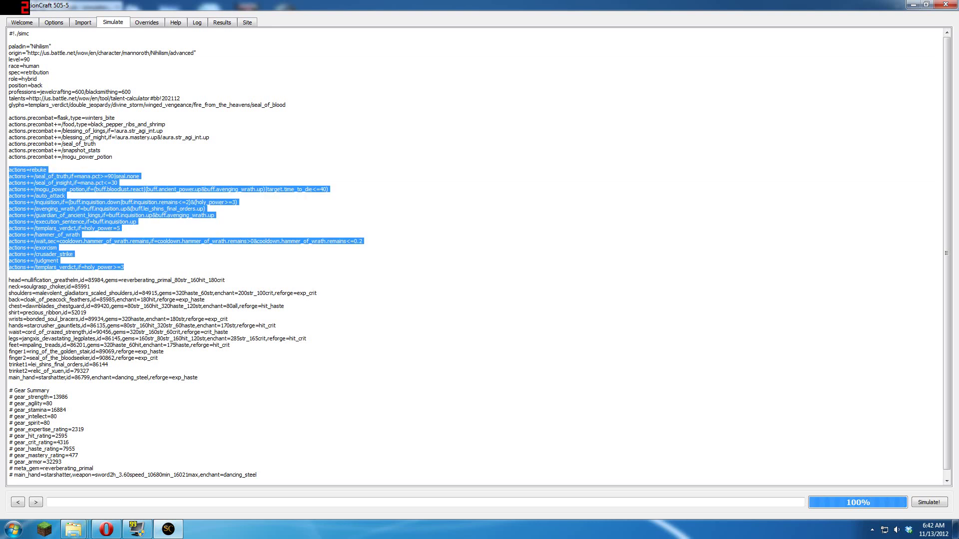
left_click(58, 248)
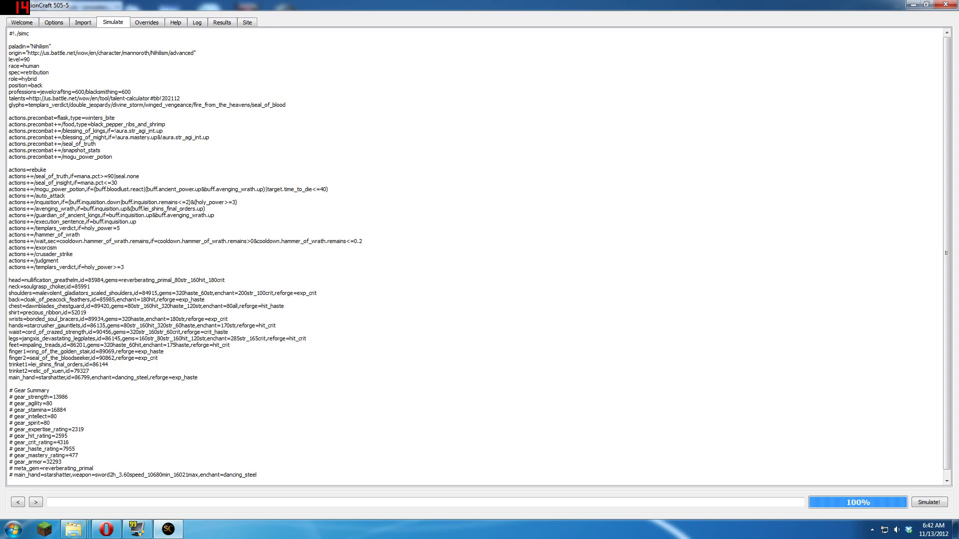
key("shift+Home")
key("Up")
key("Up")
key("End")
key("shift+Home")
left_click(67, 221)
Step: Open the simulation results and examine the DPS Error and DPS Range values in the paladin's summary
left_click(222, 22)
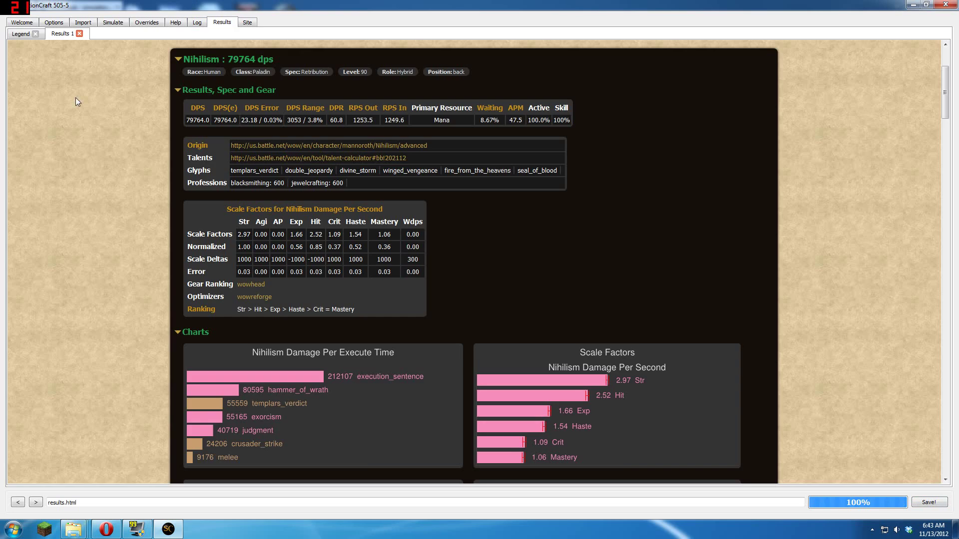
scroll(100, 103, "down", 2)
scroll(115, 105, "up", 5)
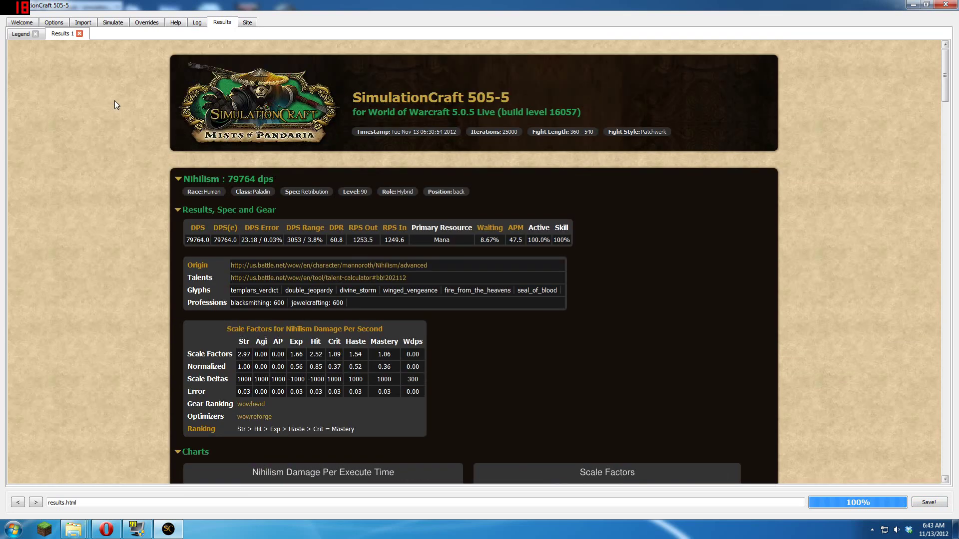
scroll(115, 100, "down", 1)
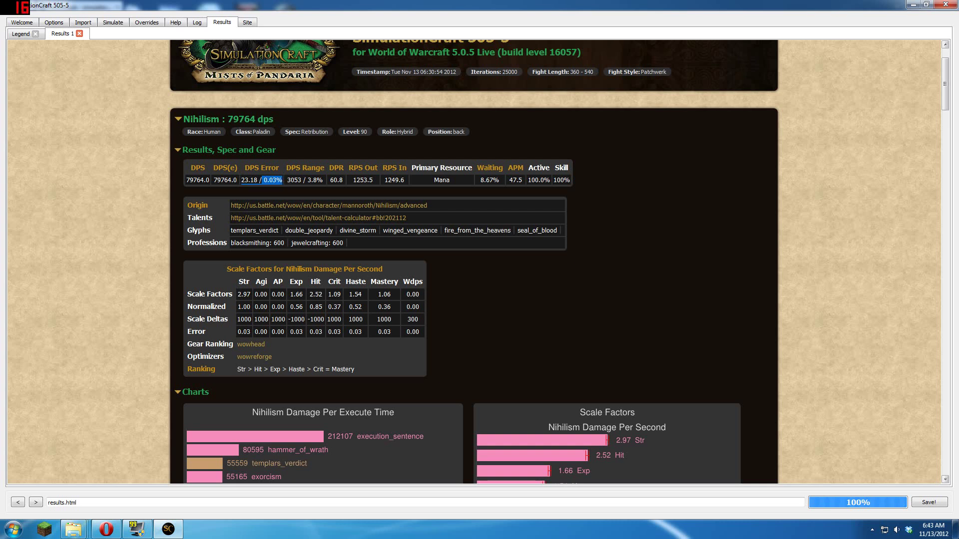
triple_click(248, 181)
left_click_drag(287, 180, 323, 180)
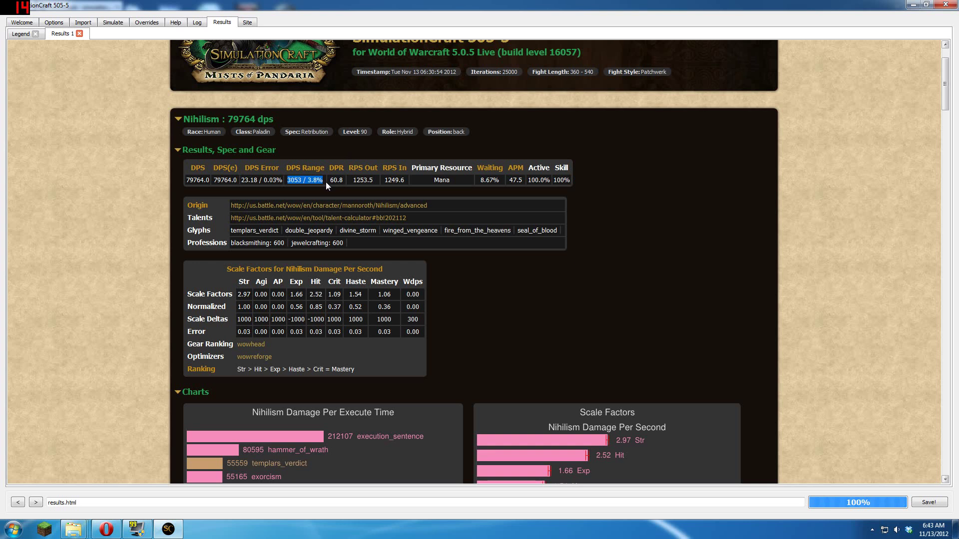
left_click(593, 198)
scroll(277, 188, "down", 1)
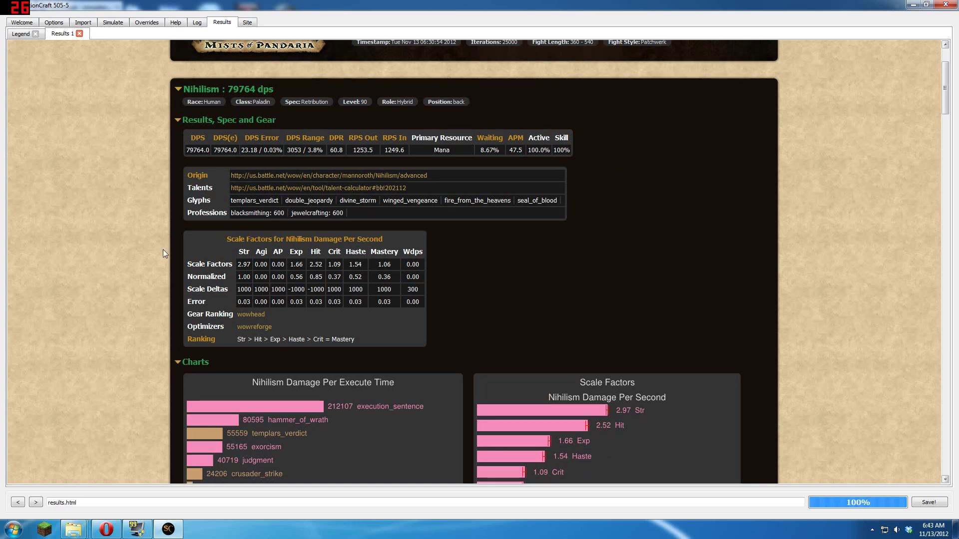
Step: Examine the Scale Factors table and the Charts section with its Scale Factors chart in the results report
left_click_drag(214, 241, 234, 340)
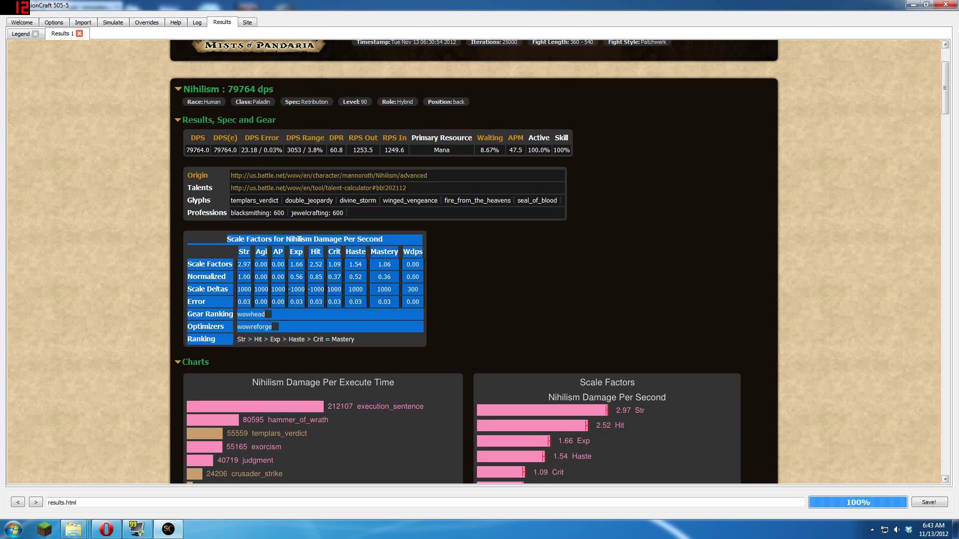
left_click(489, 282)
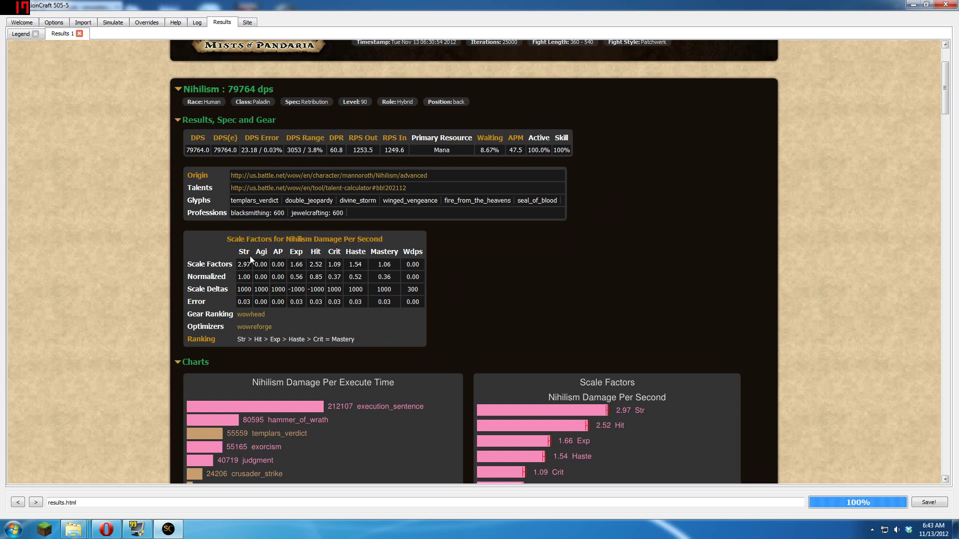
scroll(422, 265, "down", 1)
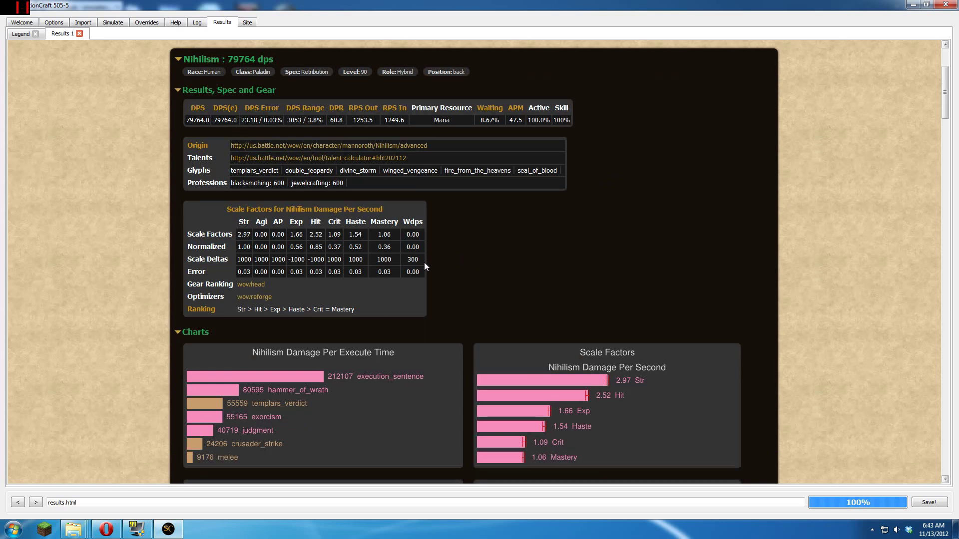
left_click(252, 332)
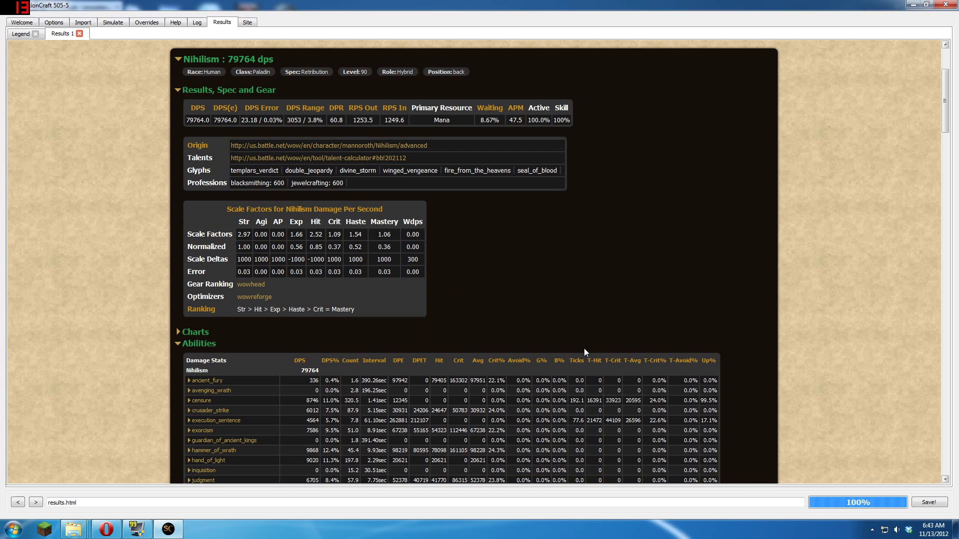
left_click(254, 334)
scroll(254, 334, "down", 2)
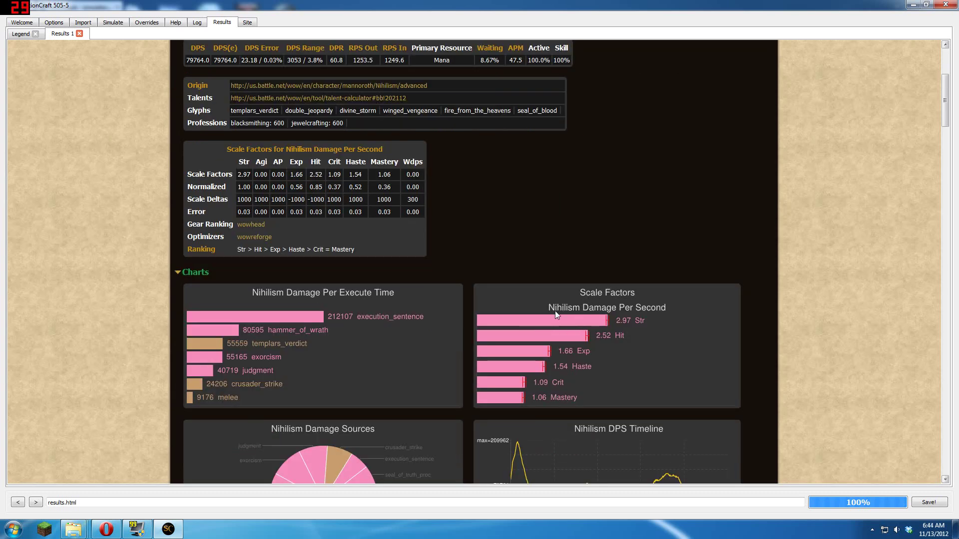
left_click_drag(549, 311, 545, 261)
Step: Shrink the SimulationCraft window, minimize the browser to reveal the desktop, and launch World of Warcraft
left_click_drag(649, 5, 446, 125)
left_click(917, 5)
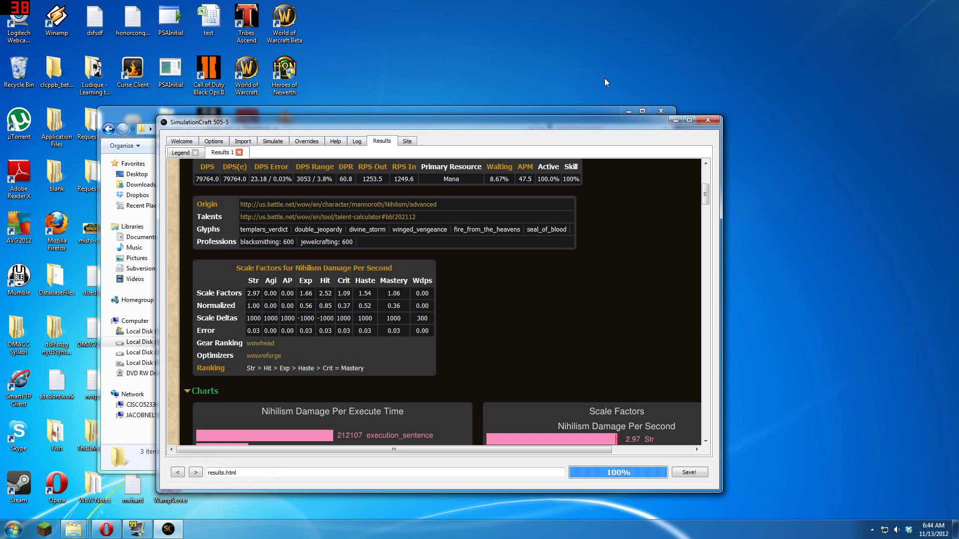
left_click(254, 72)
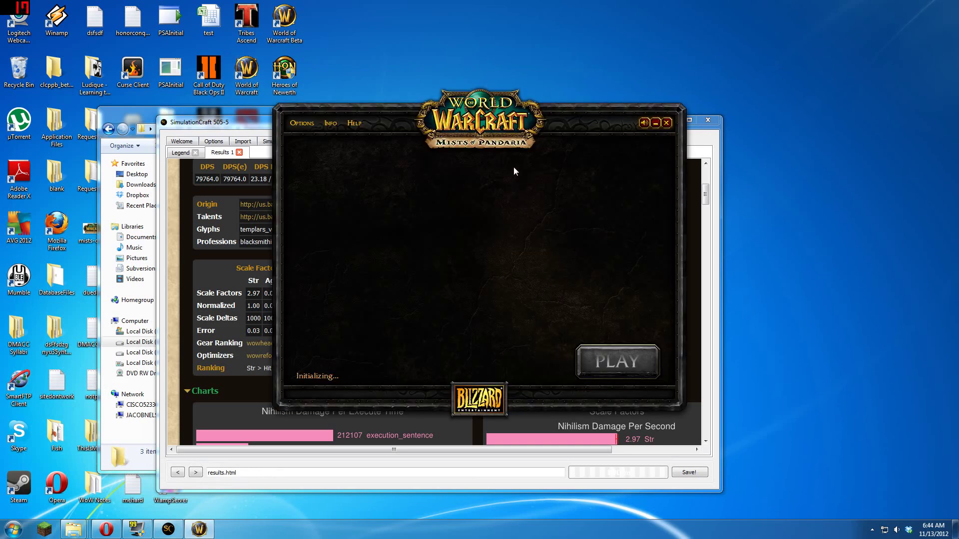
left_click(557, 380)
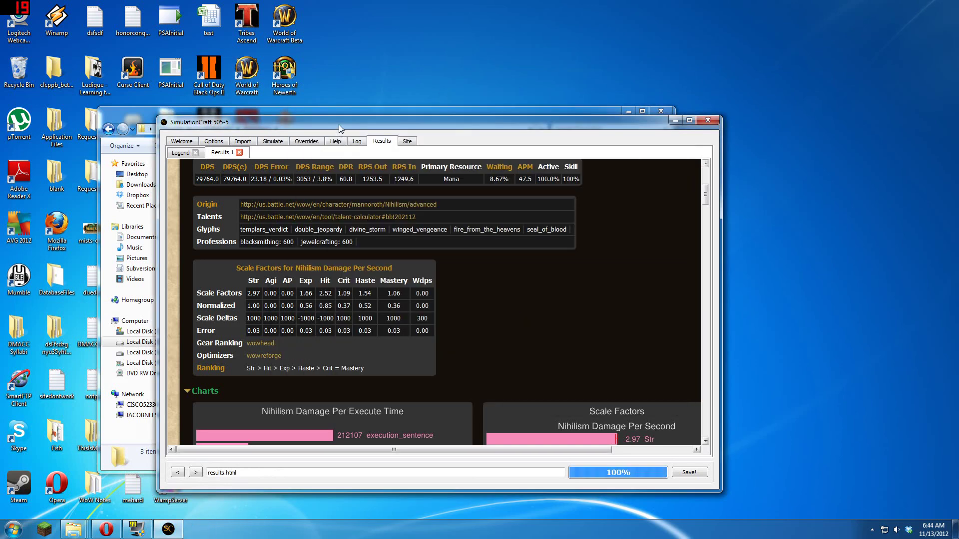
left_click_drag(338, 125, 255, 2)
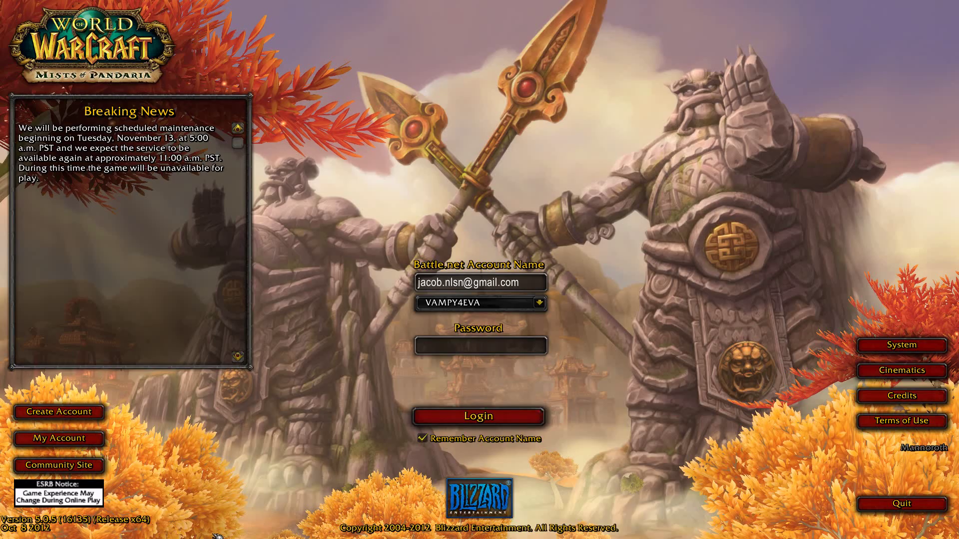
Step: Log in to World of Warcraft by entering the account password, and enter the world with the level 90 paladin in Stormwind City
type("****")
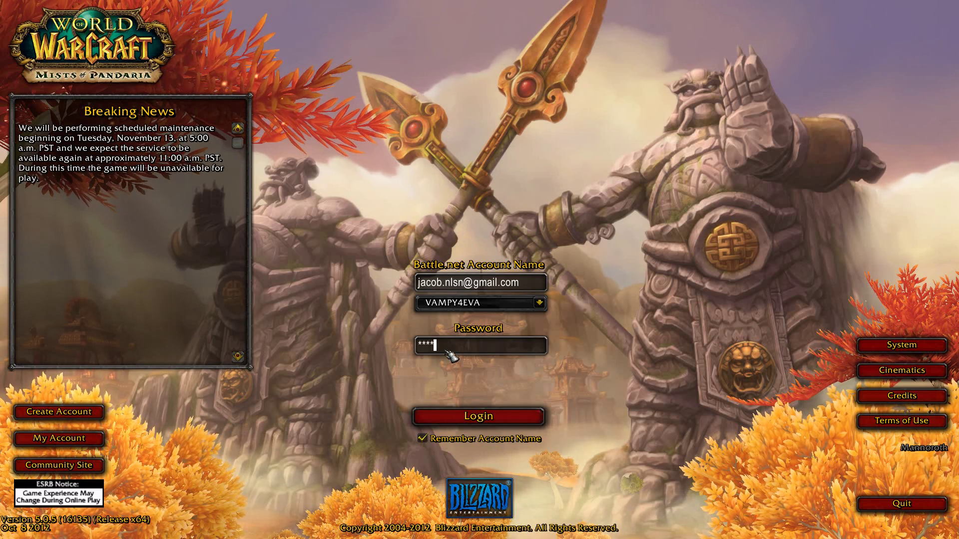
key("Return")
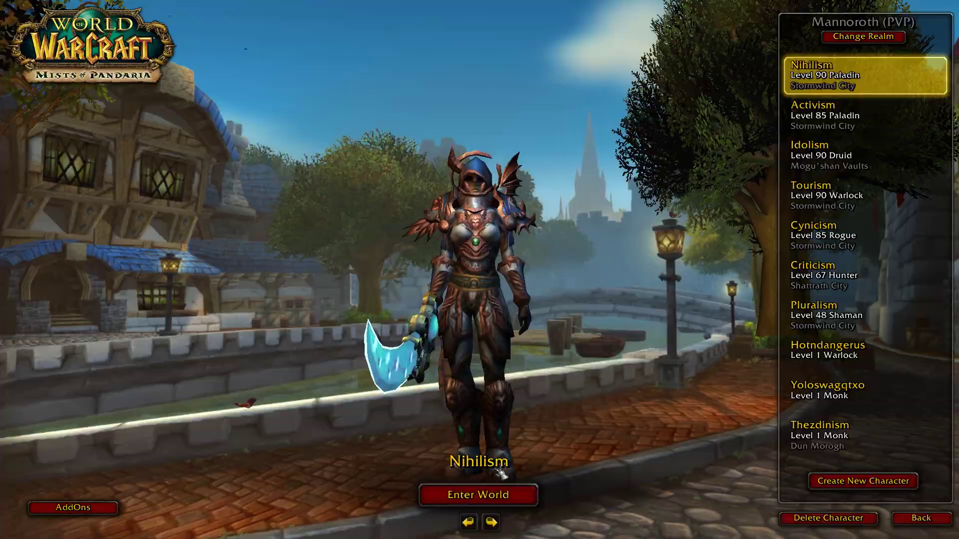
left_click(495, 491)
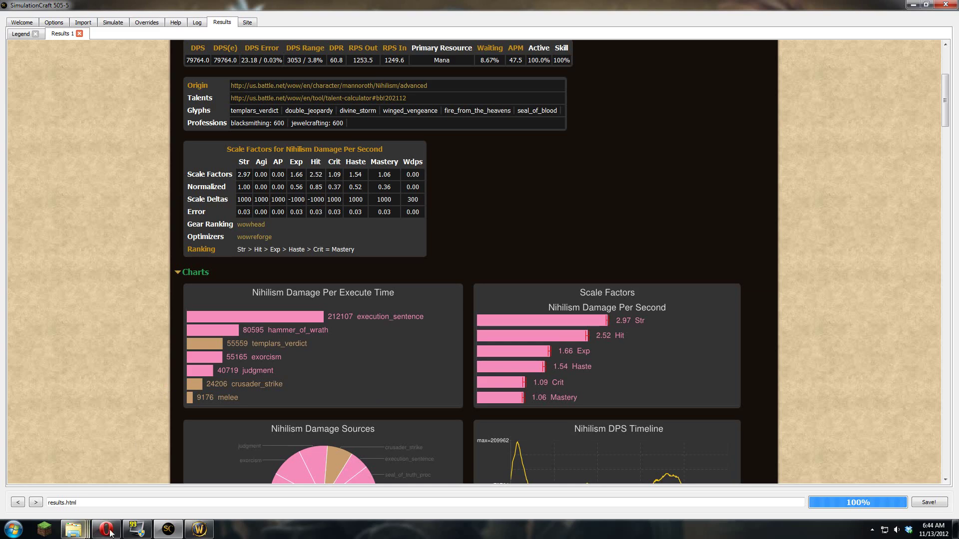
left_click(213, 534)
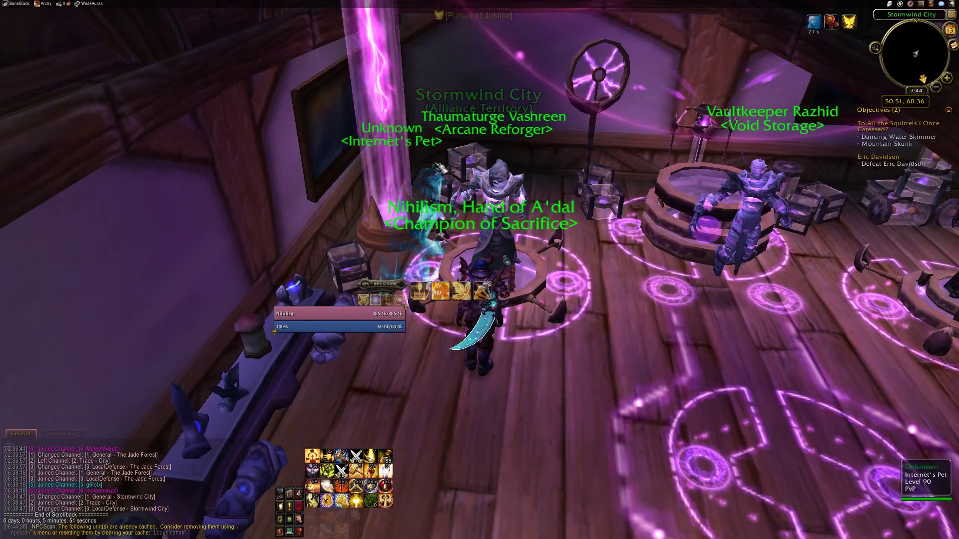
Step: Open Reforge Lite at the Arcane Reforger, load the Retribution stat weight preset and enable Advanced mode
right_click(494, 156)
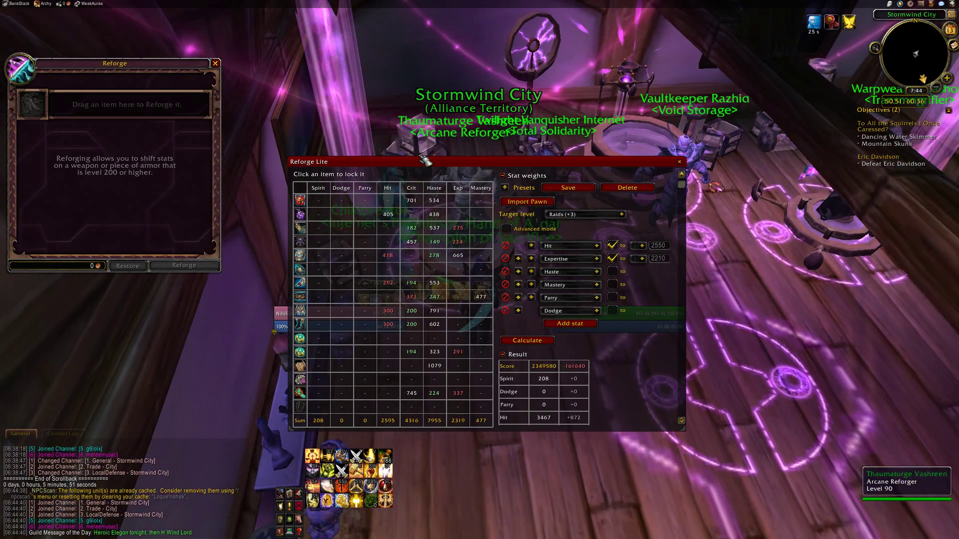
left_click_drag(411, 160, 374, 59)
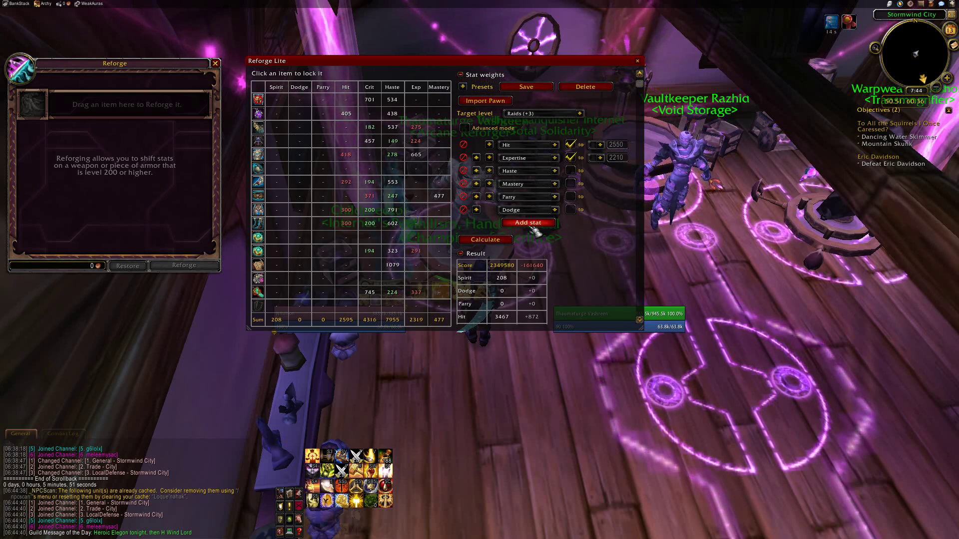
left_click(468, 89)
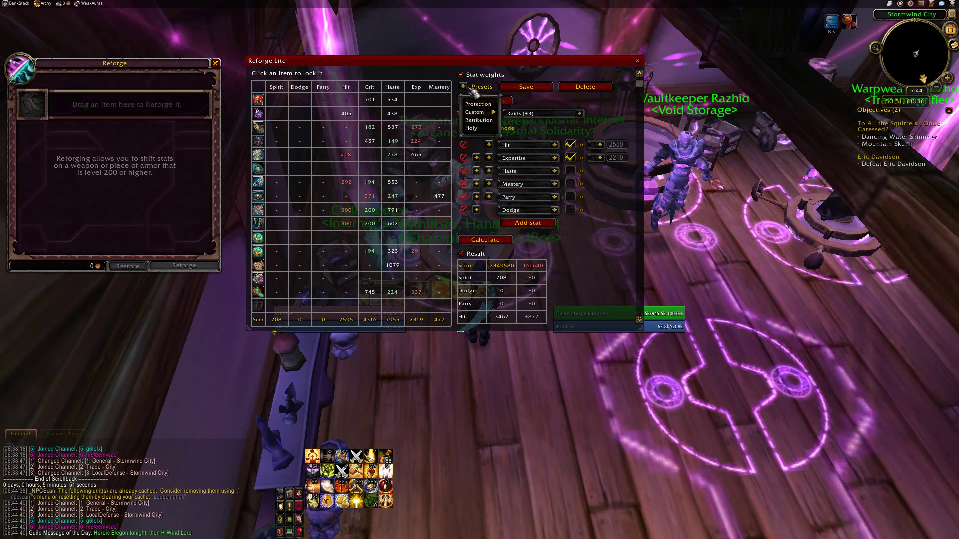
left_click(481, 120)
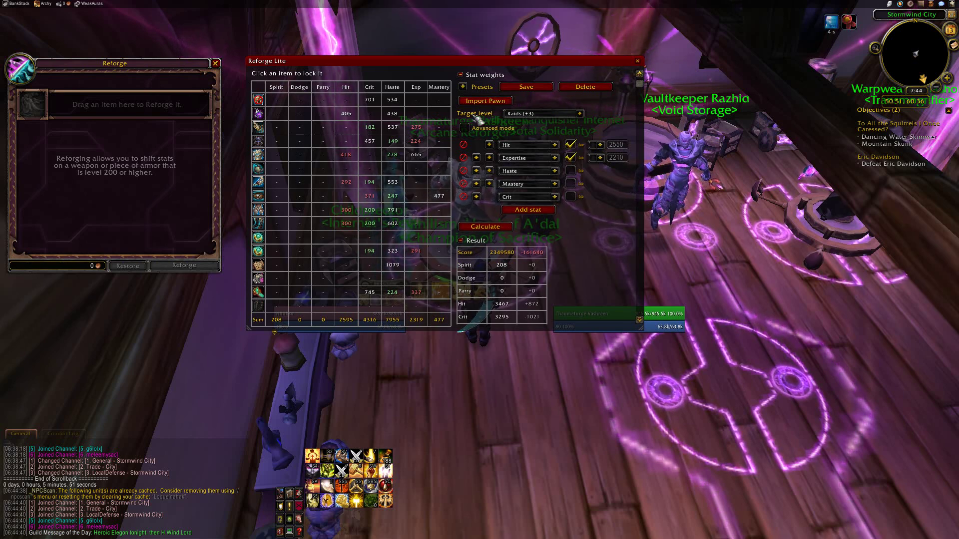
left_click(469, 128)
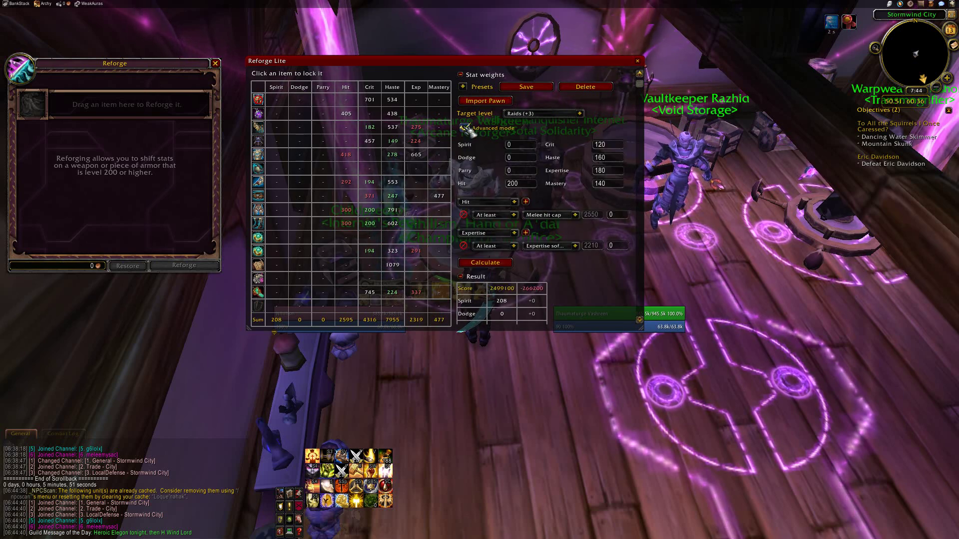
Step: Using SimulationCraft's scale factors as reference, set the Expertise weight to 166 and the Hit weight to 252 in Reforge Lite
left_click(530, 145)
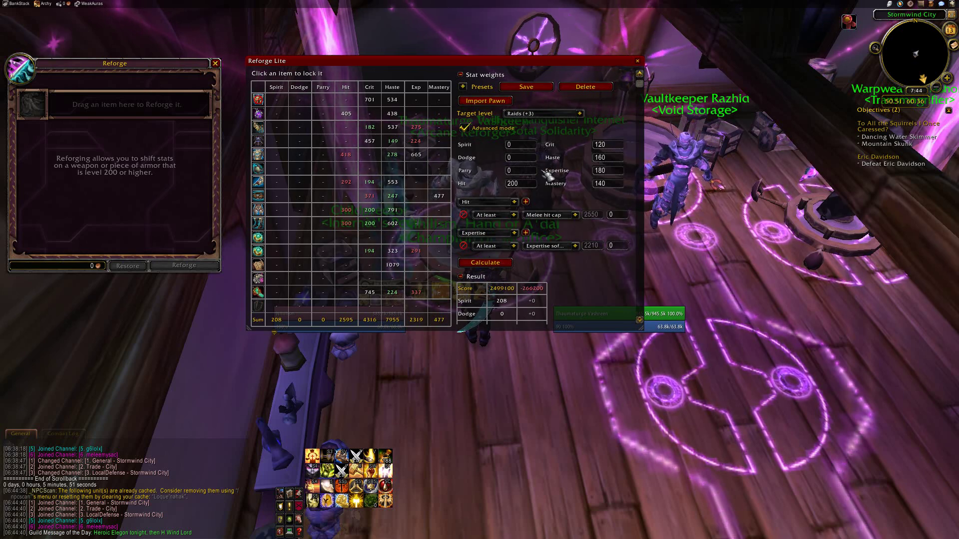
left_click(530, 184)
key("alt+Tab")
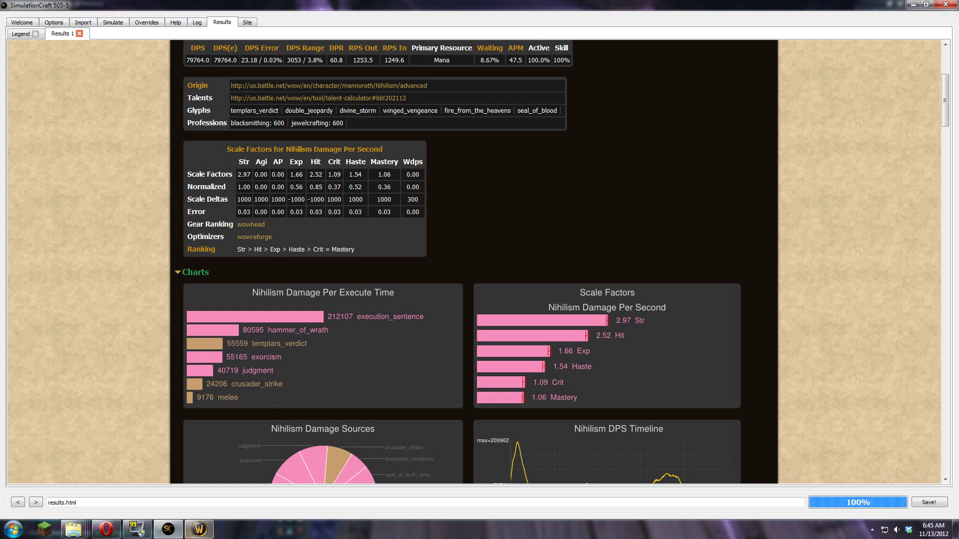
left_click(199, 530)
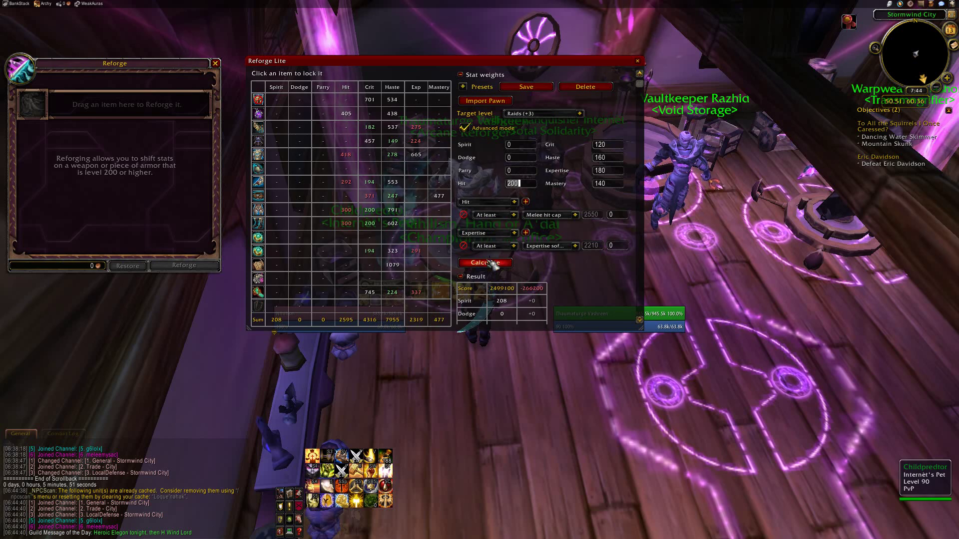
left_click(615, 170)
type("16")
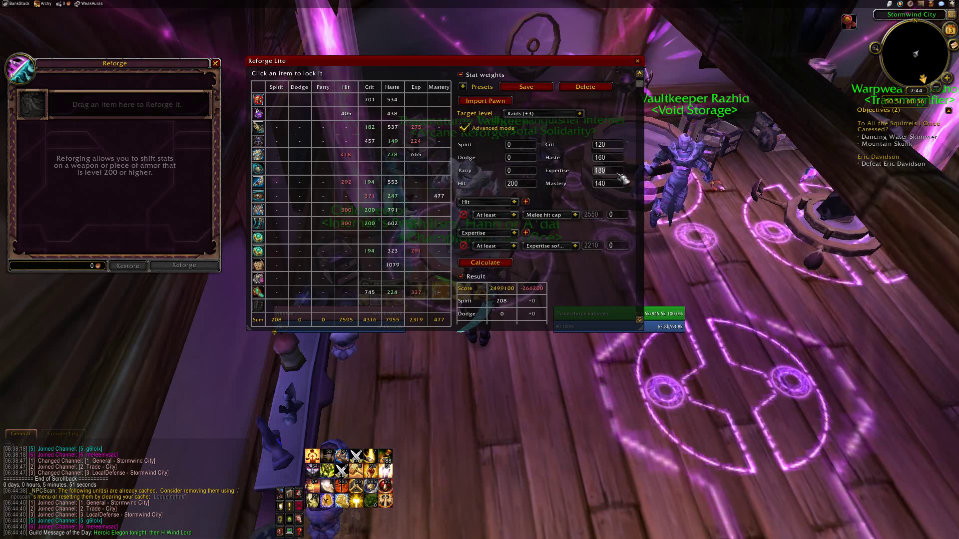
type("6")
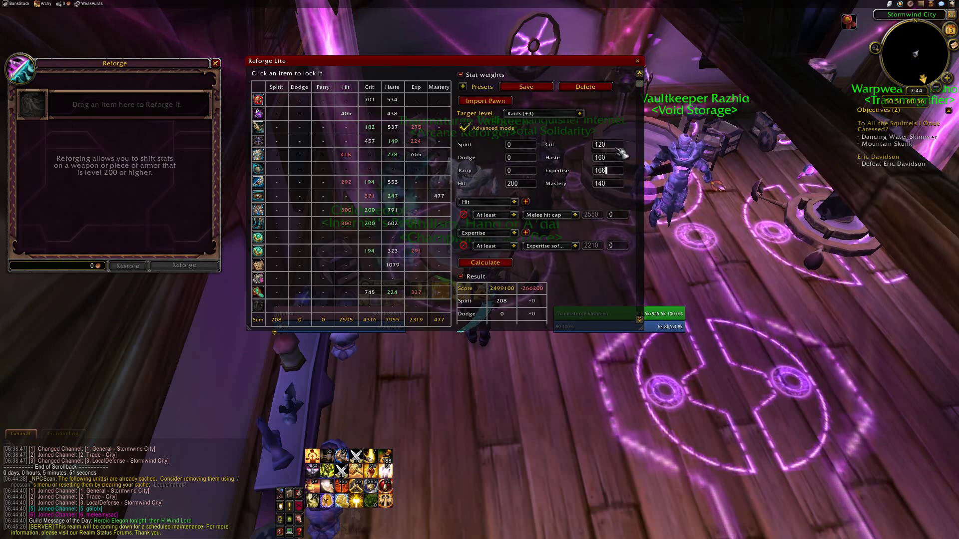
left_click(530, 184)
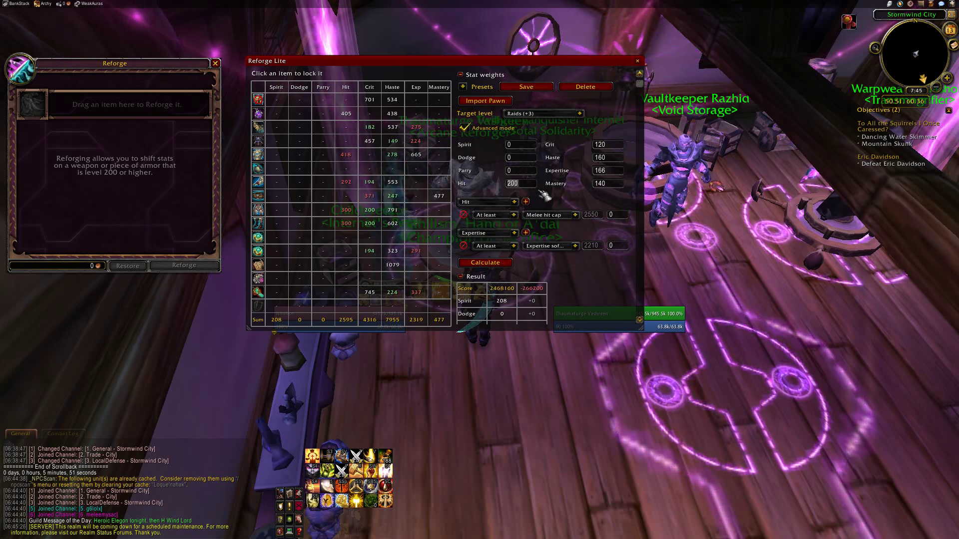
type("252")
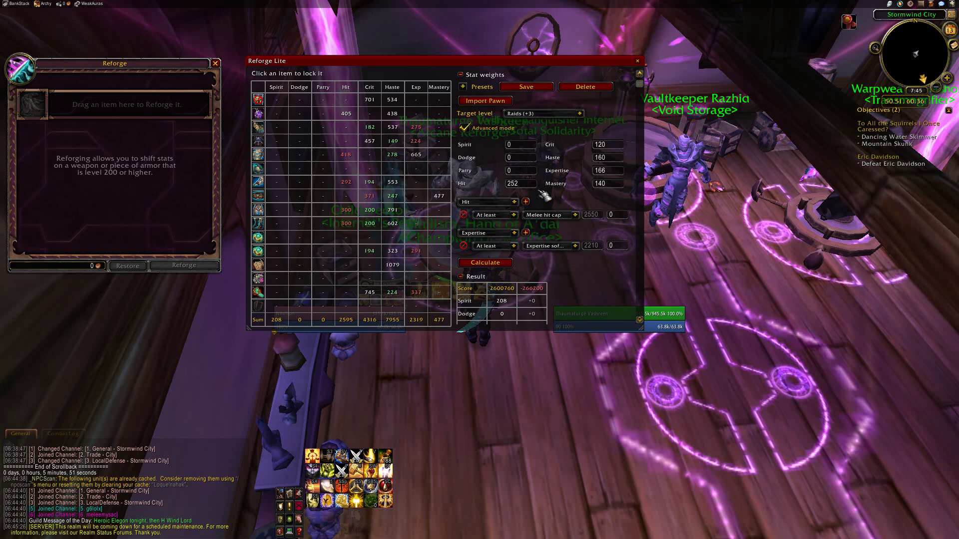
Step: Recheck SimulationCraft's scale factors, and set the Crit weight to 109 and the Haste weight to 154 in Reforge Lite
key("alt+Tab")
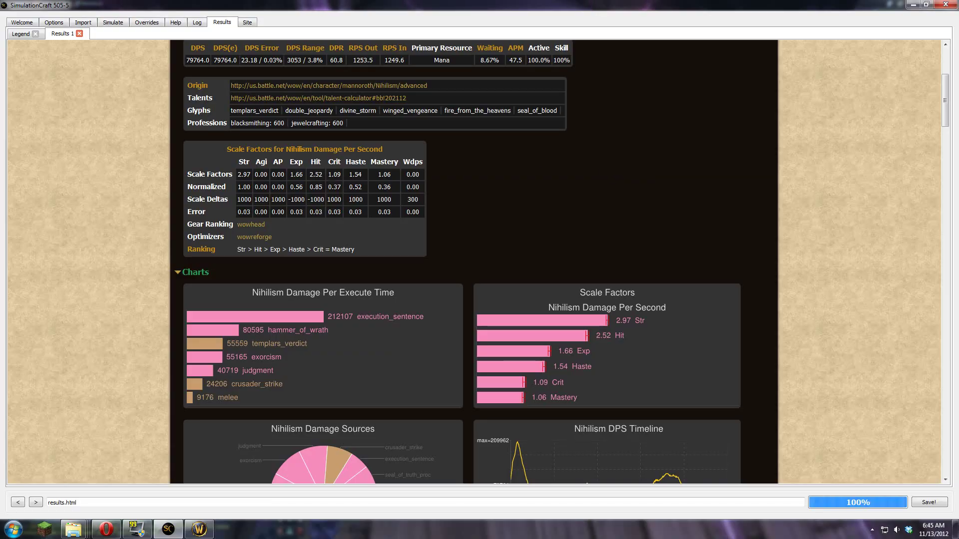
key("alt+Tab")
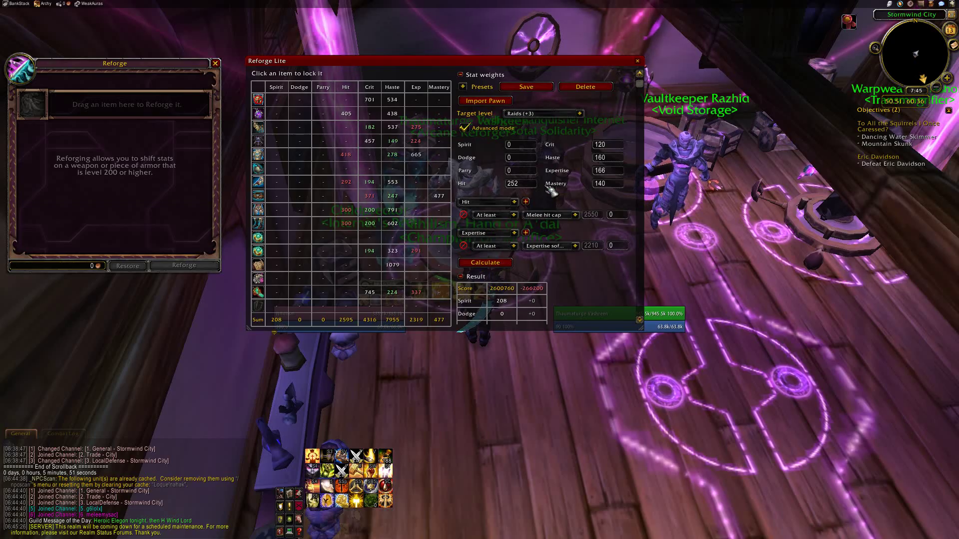
left_click(617, 147)
type("1098")
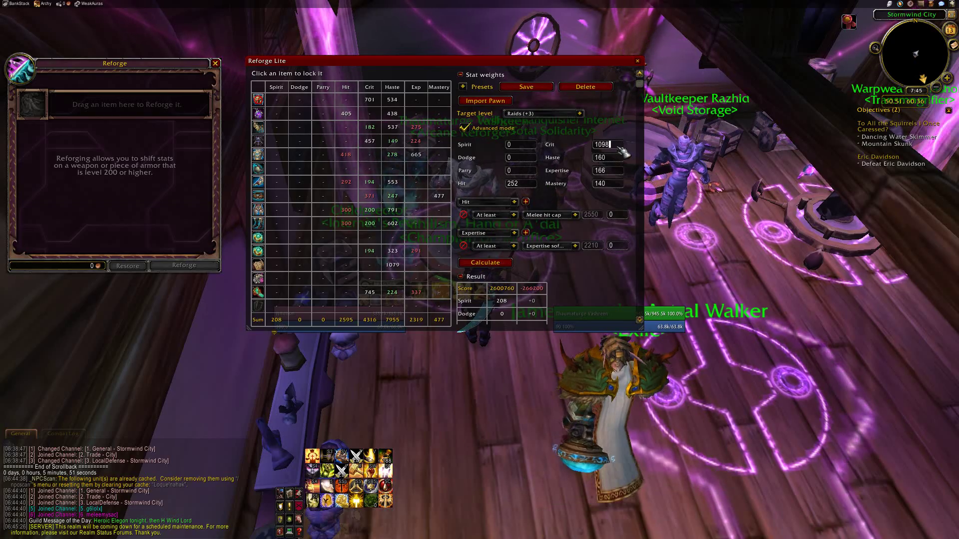
key("BackSpace")
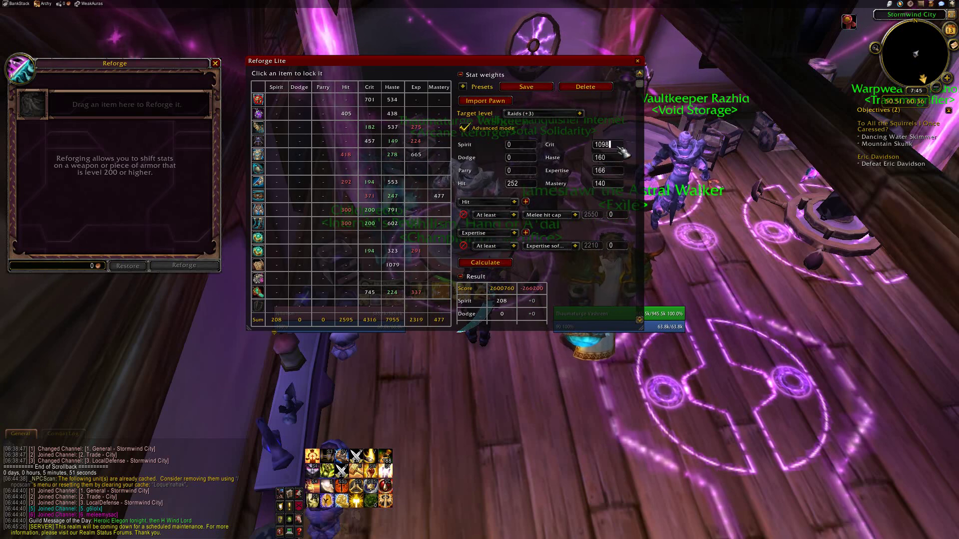
left_click(610, 157)
type("154")
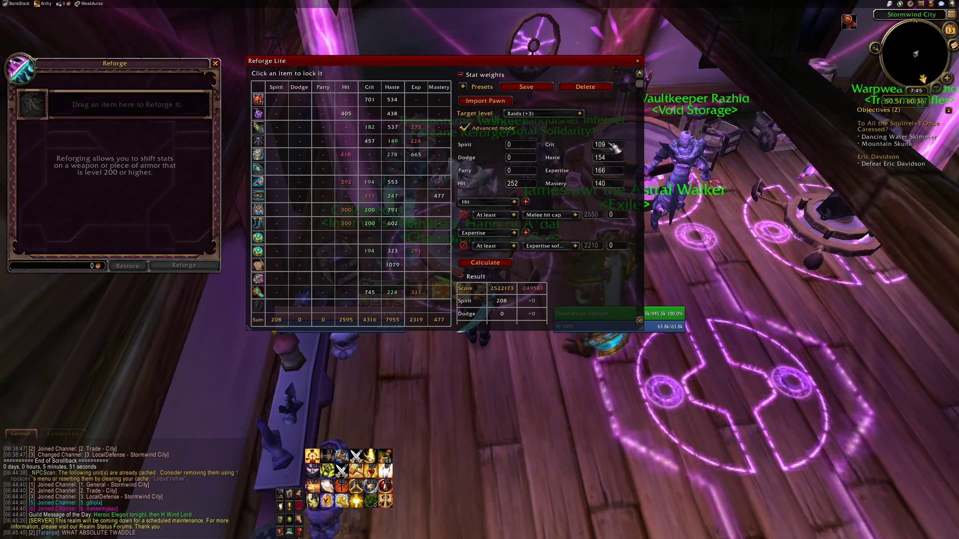
Step: Look up the Mastery scale factor in SimulationCraft and set the Mastery weight to 106 in Reforge Lite
key("alt+Tab")
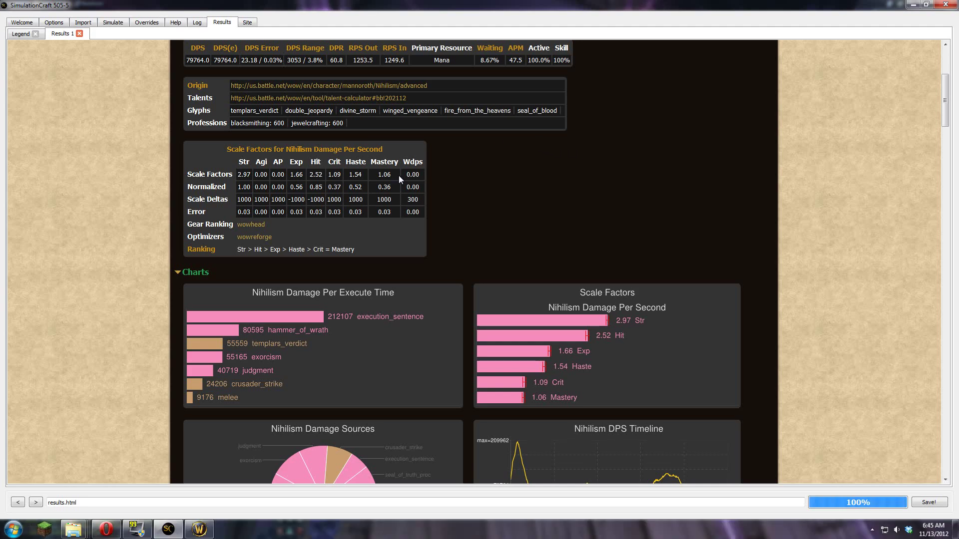
key("alt+Tab")
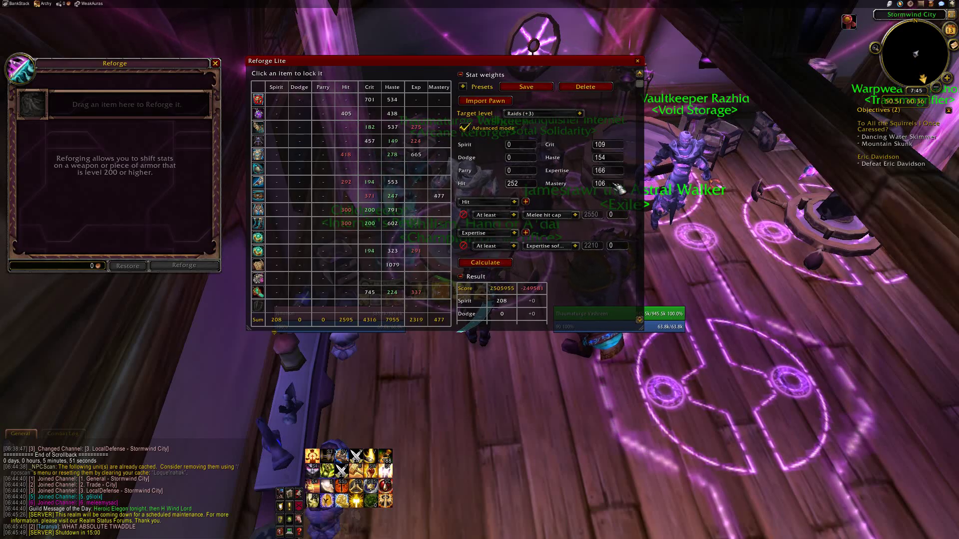
type("106")
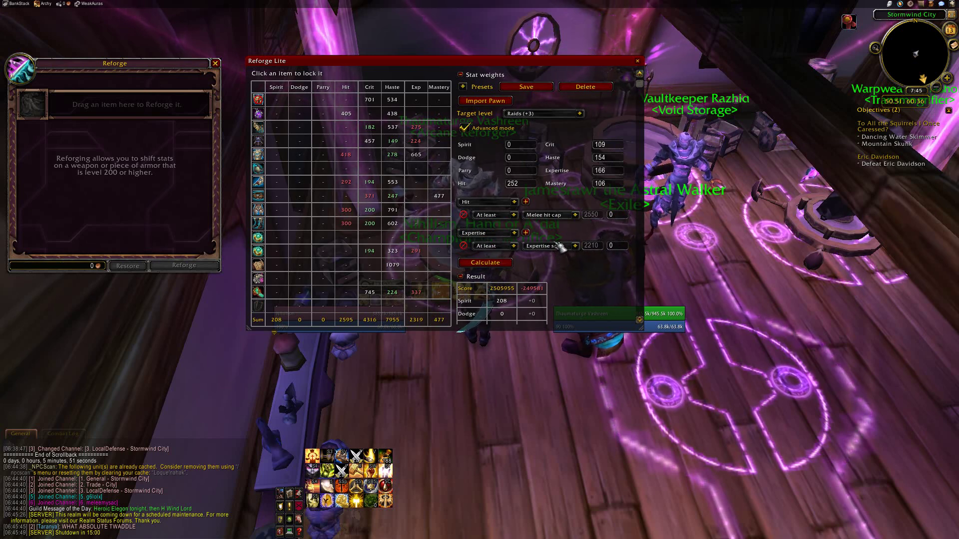
Step: Calculate the optimal reforge from the entered stat weights, with the melee hit cap and expertise soft cap conditions
left_click(619, 245)
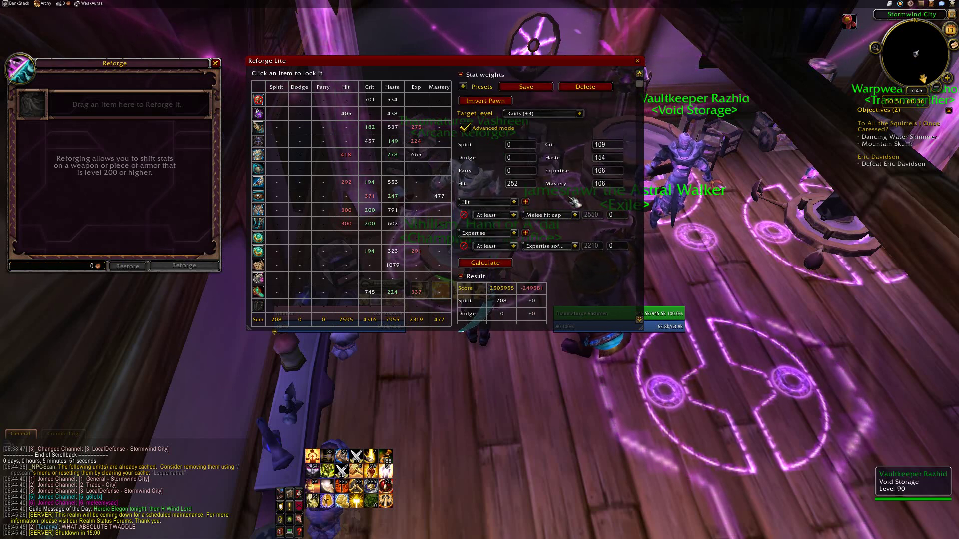
scroll(576, 202, "down", 1)
left_click(484, 241)
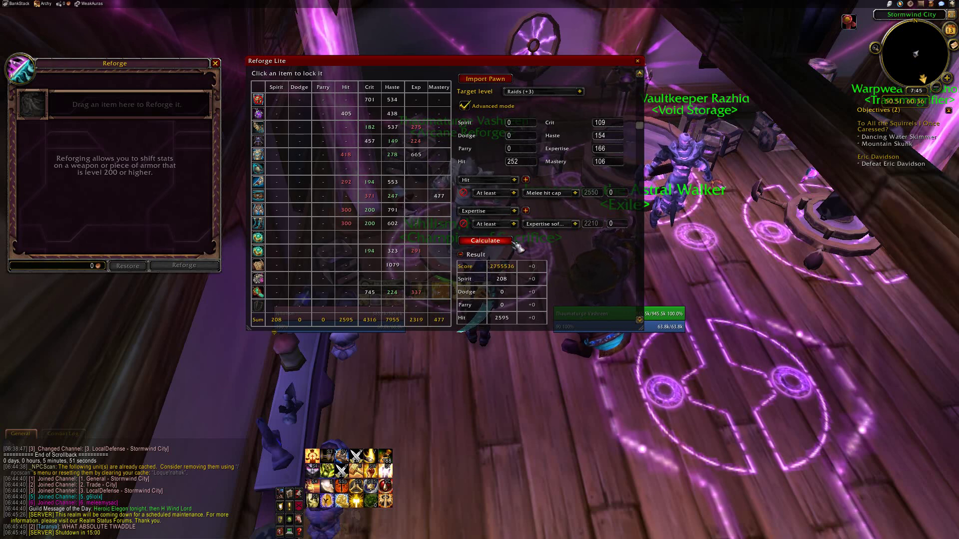
Step: Review the calculated stat results and show the ReforgeLite Output list of per-item reforges, closing it after reading
scroll(516, 239, "down", 3)
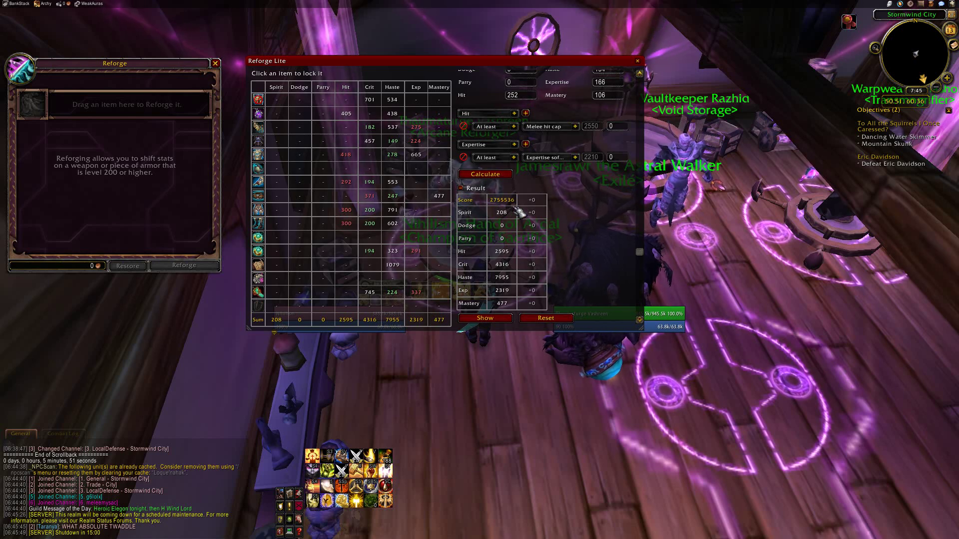
scroll(575, 149, "up", 2)
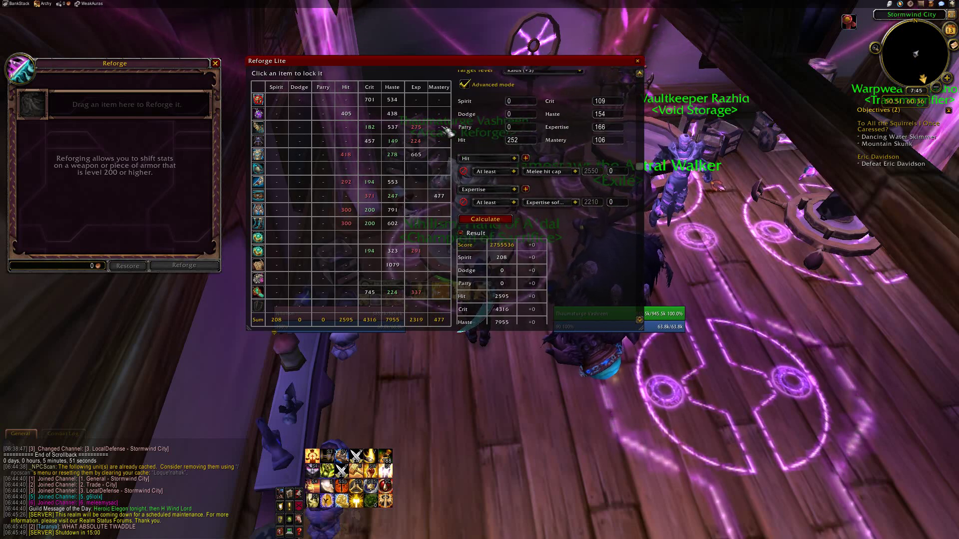
scroll(530, 145, "down", 3)
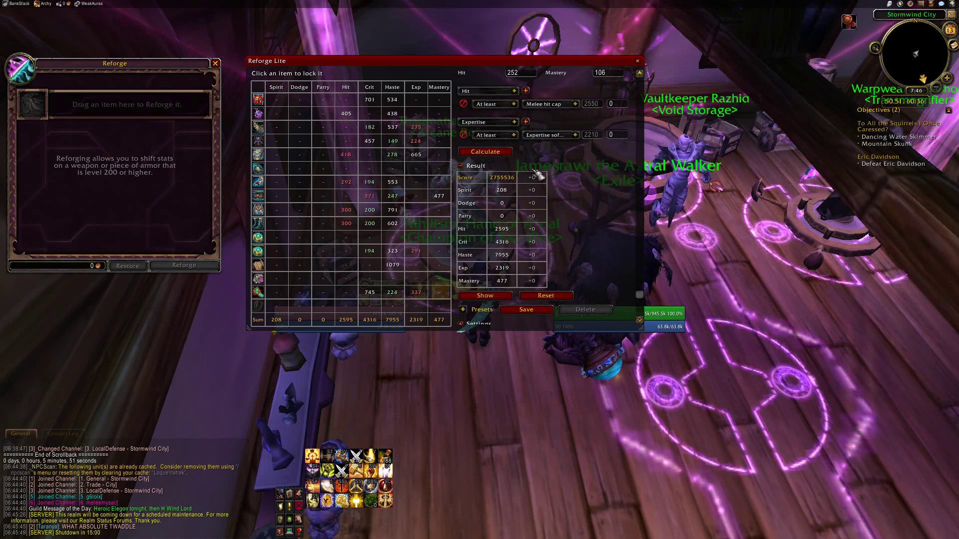
scroll(539, 175, "up", 1)
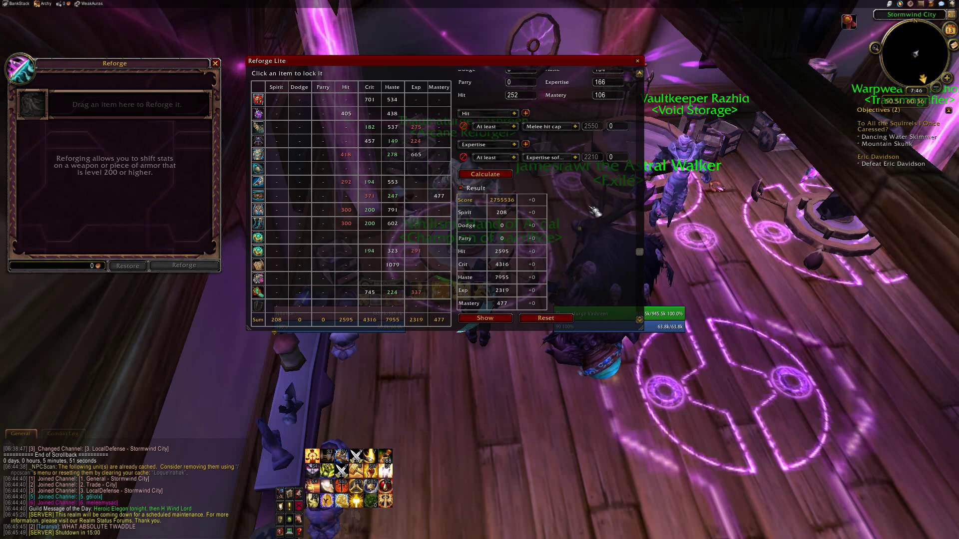
scroll(594, 212, "down", 1)
left_click(485, 295)
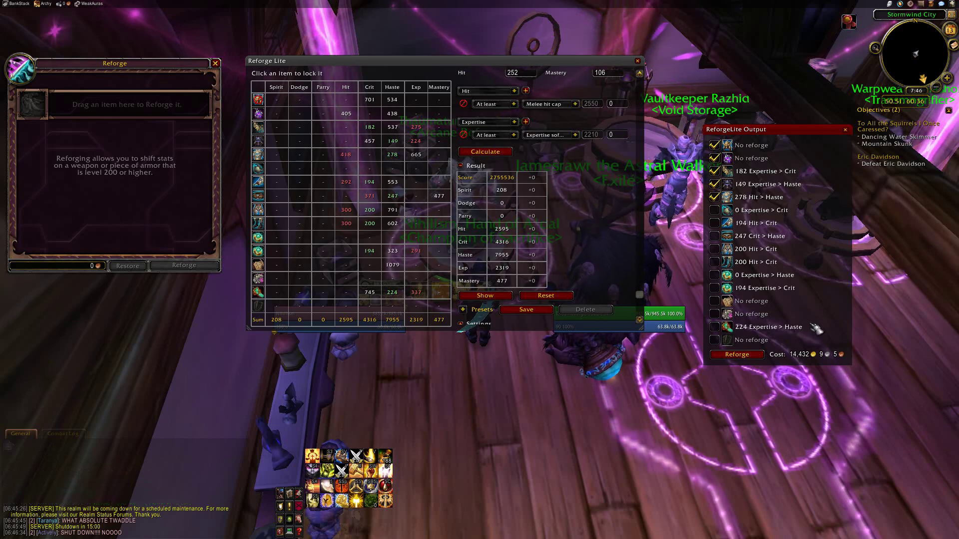
left_click(845, 130)
Step: Walk the paladin away from the Arcane Reforger and examine the Melee stats, including Crit Chance, on the character sheet
key("d")
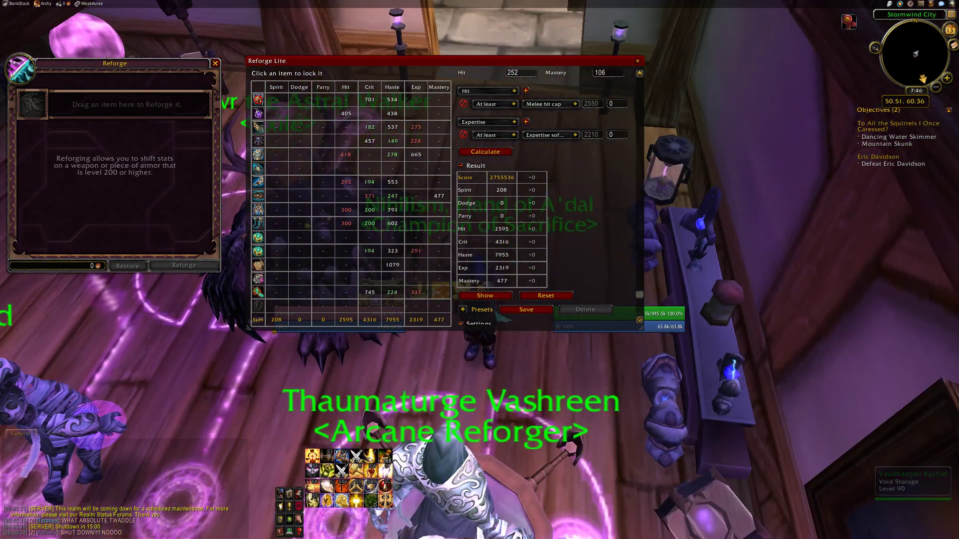
left_click_drag(730, 100, 729, 101)
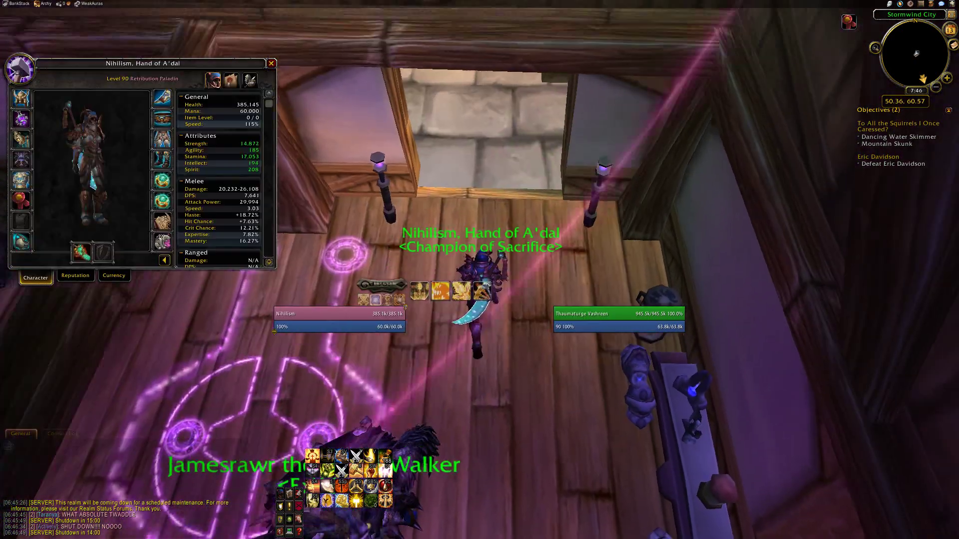
key("w")
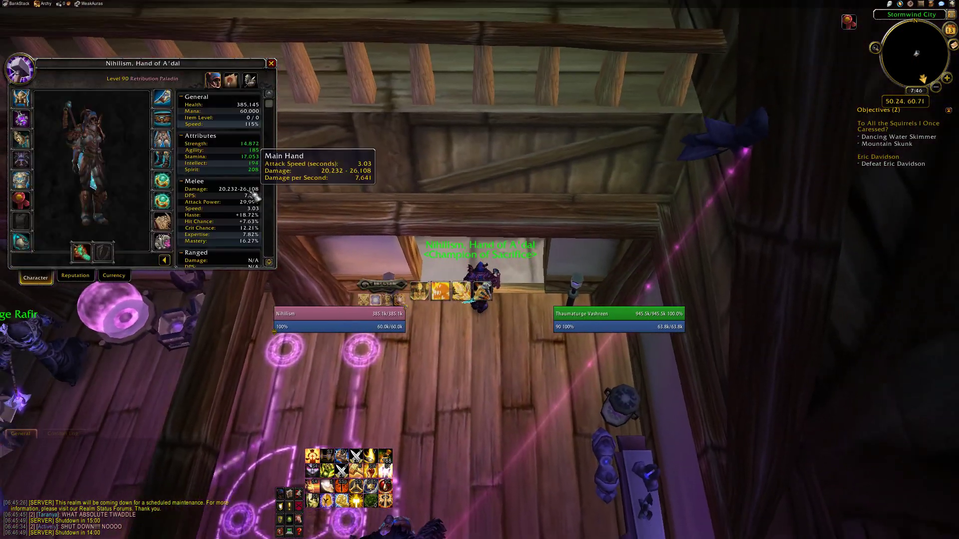
key("a")
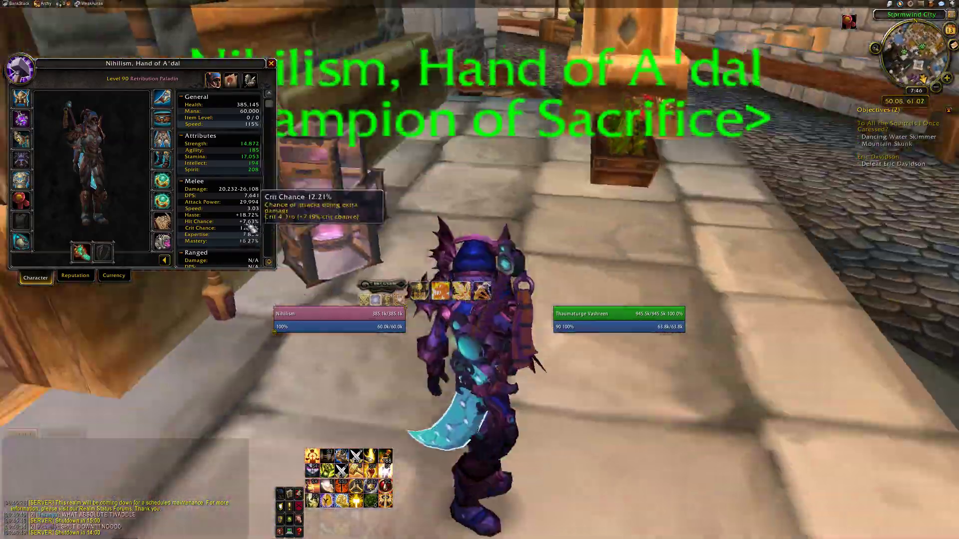
Step: Walk the paladin into the Canals and examine the Hit Chance details on the character sheet
key("d")
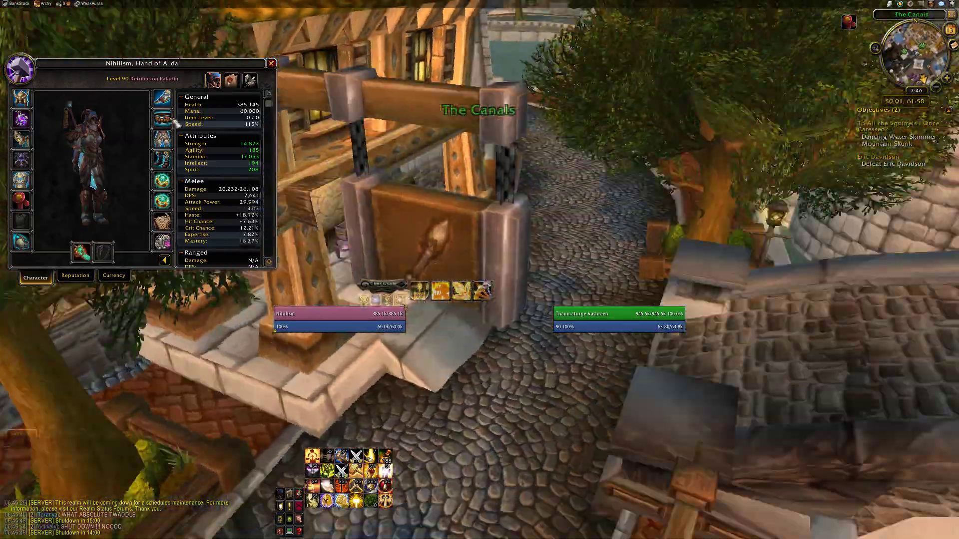
key("w")
key("a")
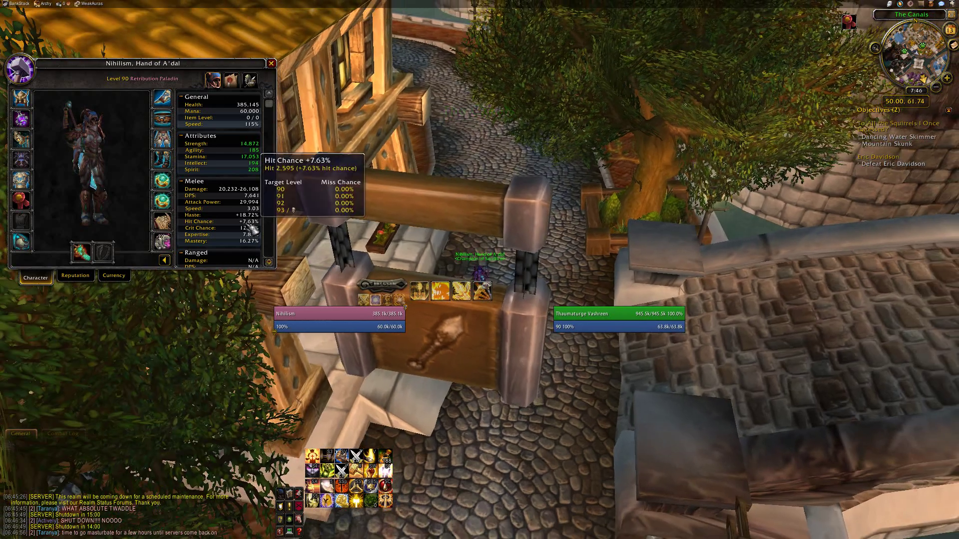
Step: Switch to SimulationCraft and review the paladin's DPS results and scale factors
key("alt+Tab")
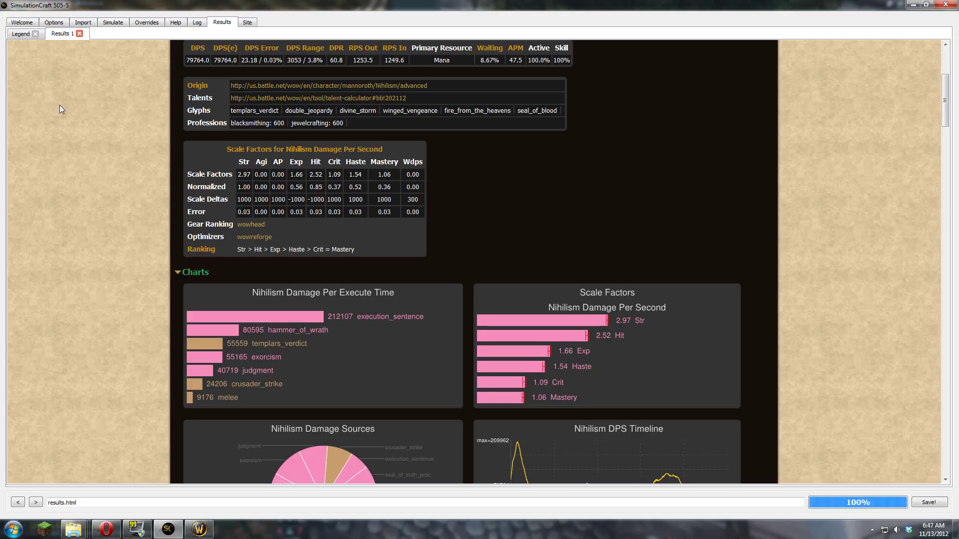
scroll(119, 181, "up", 2)
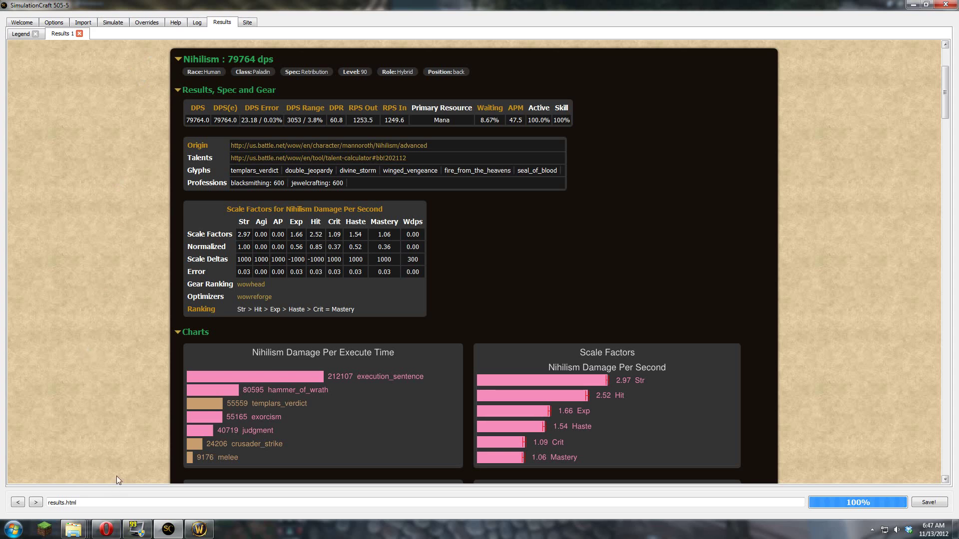
Step: Switch to Opera, open askmrrobot.com/wow/gear in a new tab, and load the Retribution Paladin from the recent characters
left_click(106, 529)
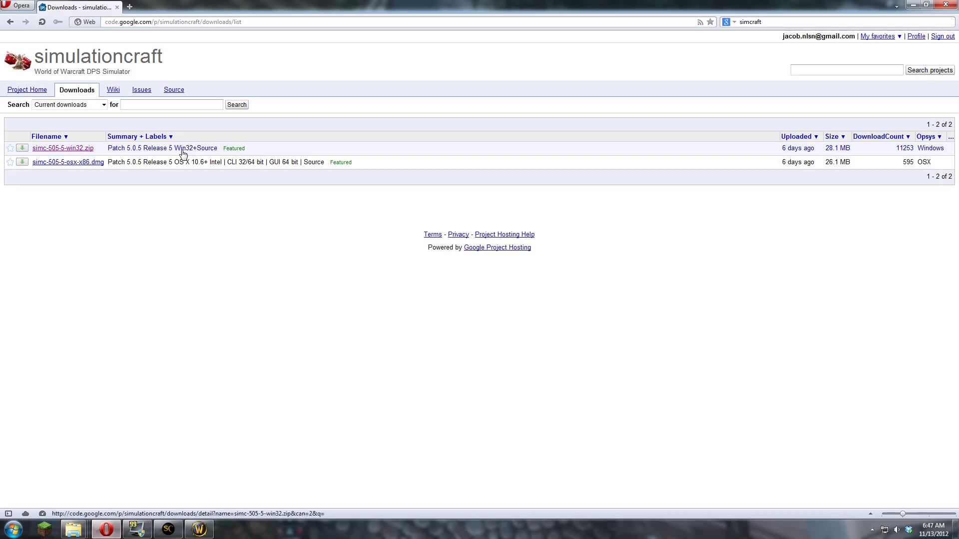
left_click(130, 8)
type("askmrrobot.com/wow/gear")
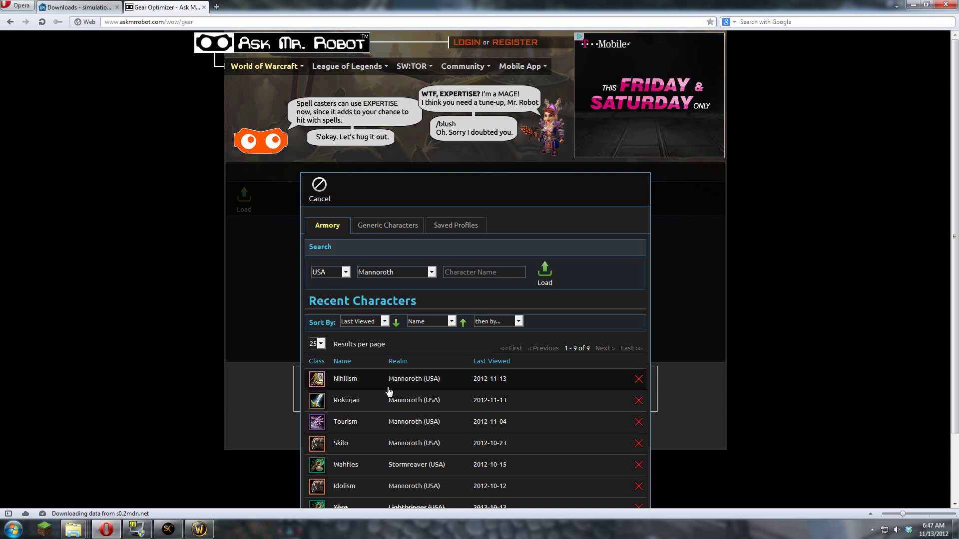
left_click(390, 385)
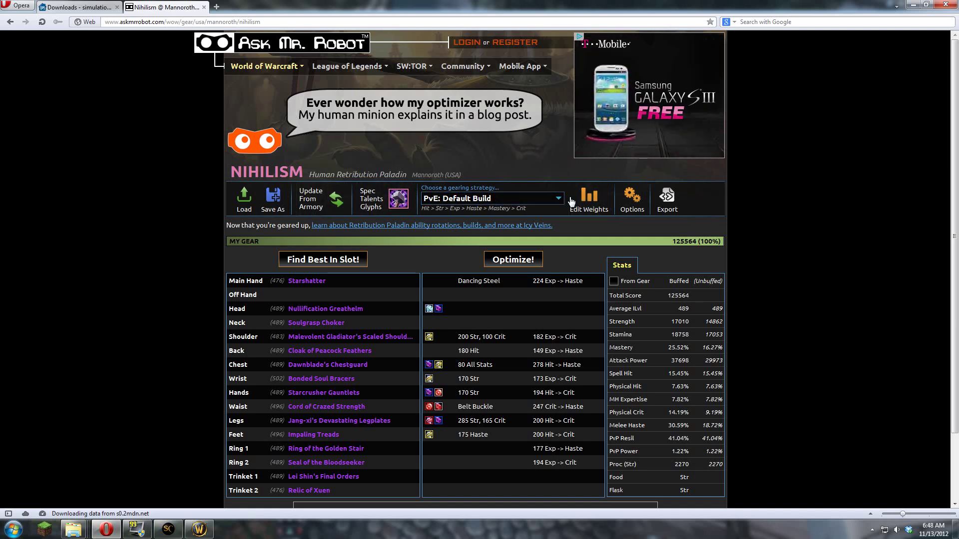
Step: Open the stat weights for editing, compare them with the SimulationCraft scale factors, and save them as custom weights
left_click(591, 199)
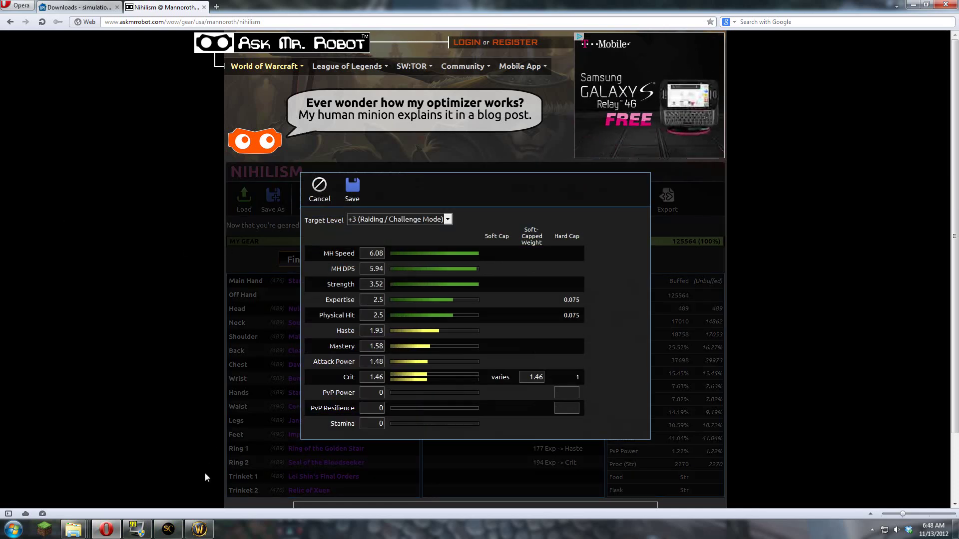
left_click(168, 528)
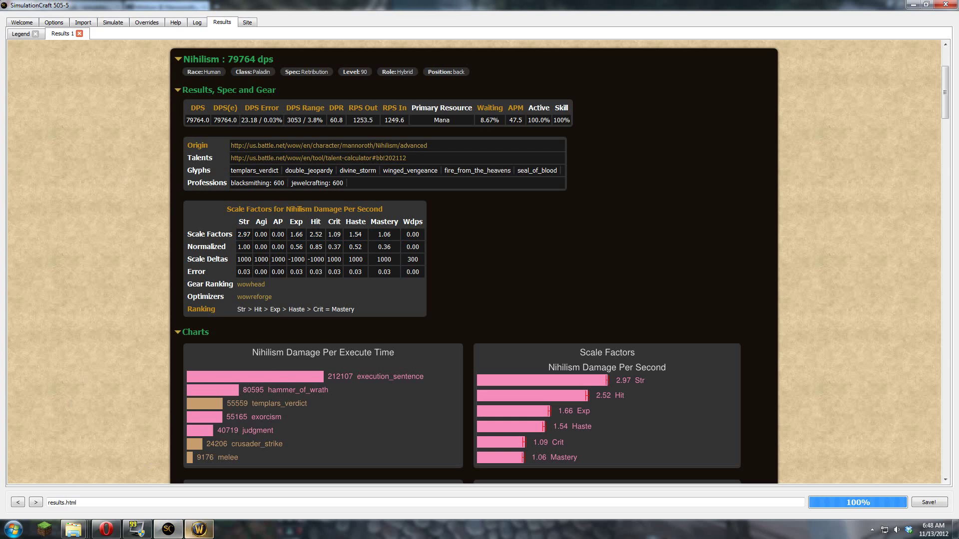
left_click(106, 529)
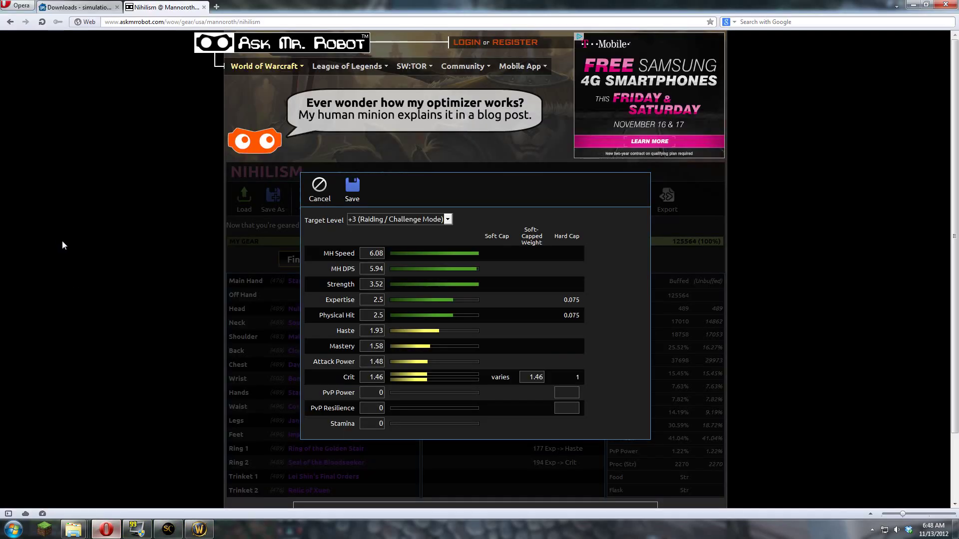
left_click(357, 192)
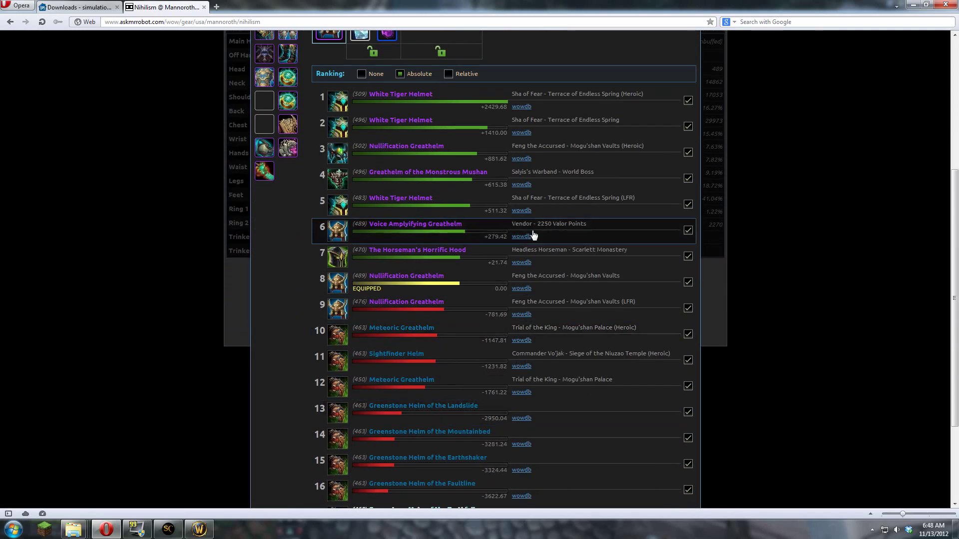
Step: Examine the head and hands upgrade rankings, including the heroic White Tiger Helmet and Starcrusher Gauntlets details, and close the gear window without saving
scroll(460, 353, "up", 1)
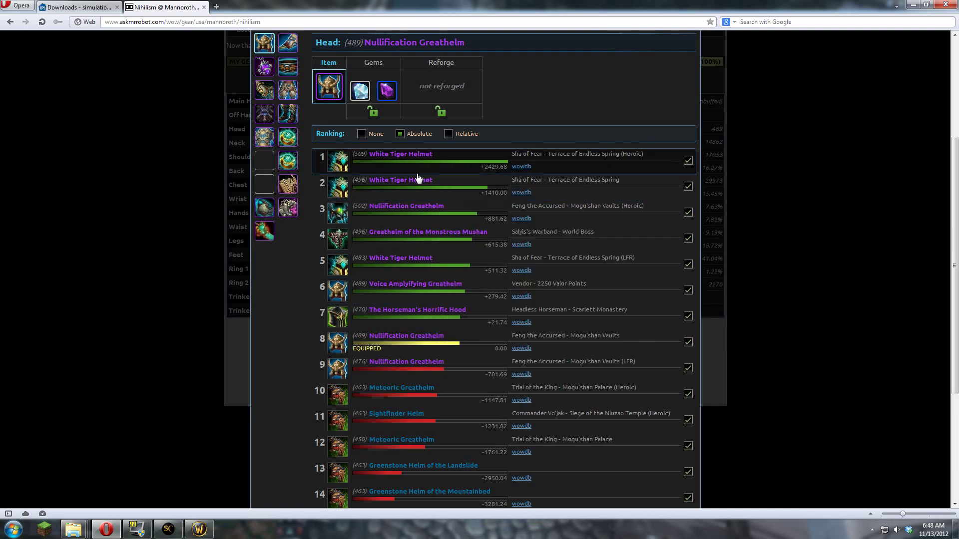
mouse_move(407, 173)
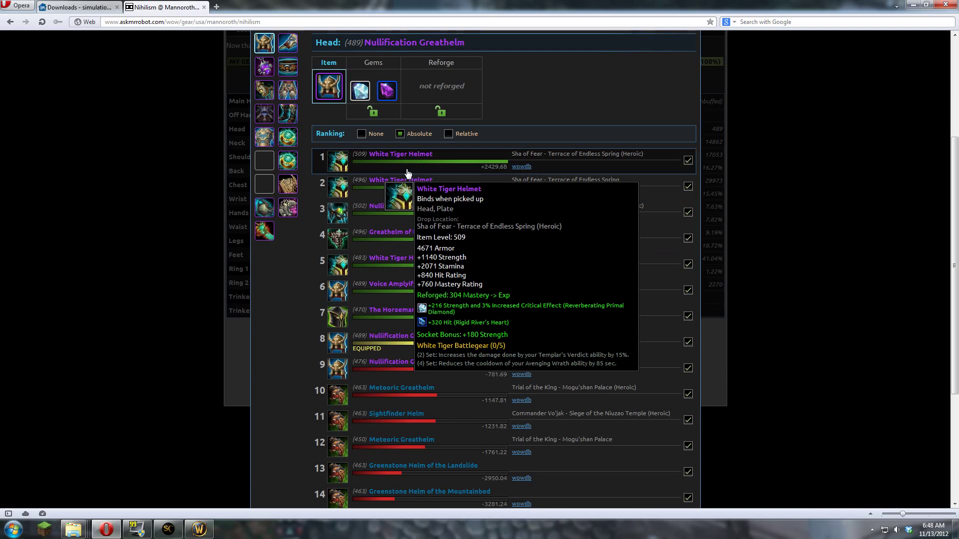
left_click(287, 43)
scroll(477, 388, "up", 3)
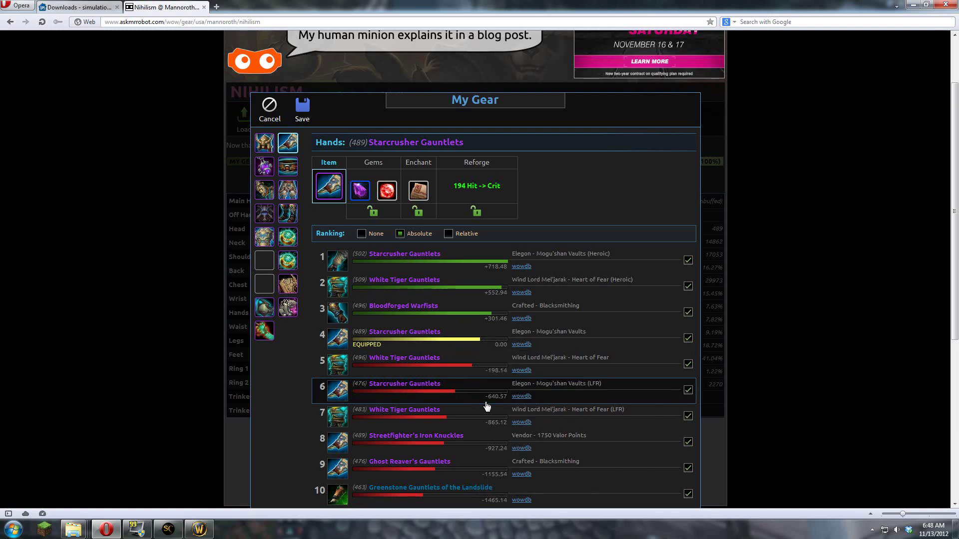
mouse_move(496, 388)
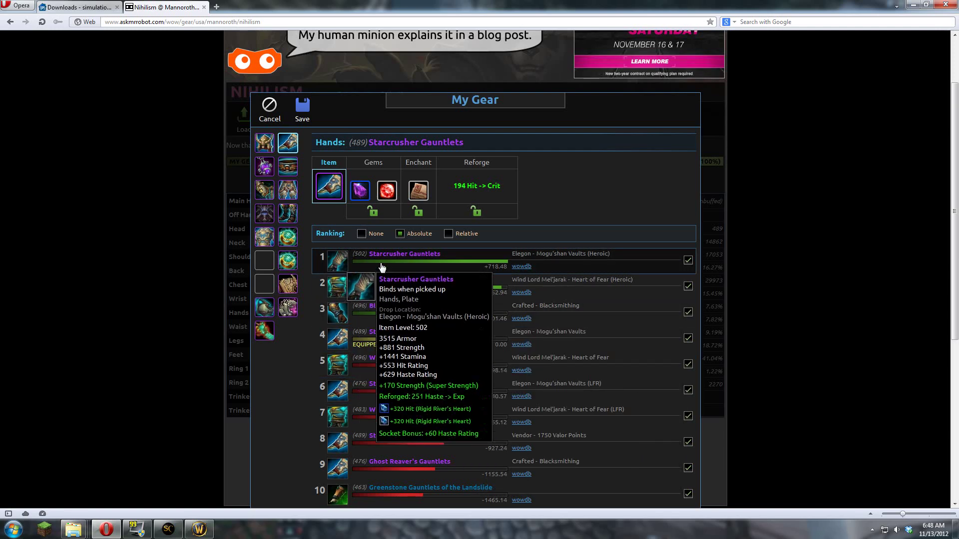
mouse_move(504, 260)
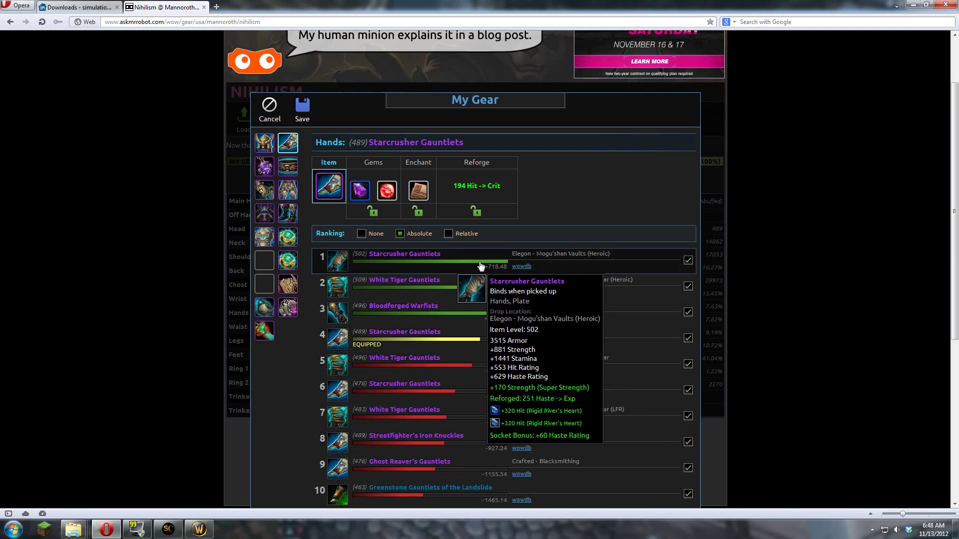
mouse_move(290, 176)
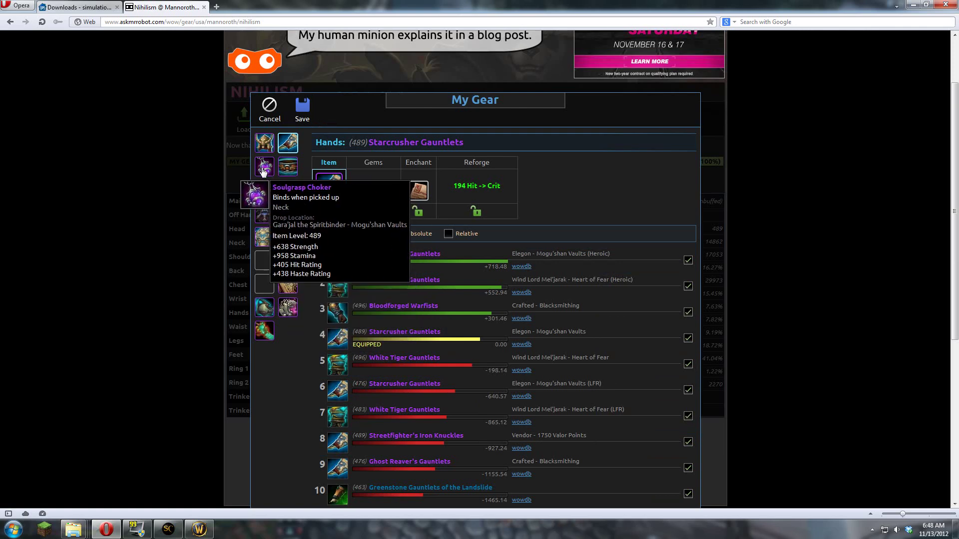
left_click(265, 190)
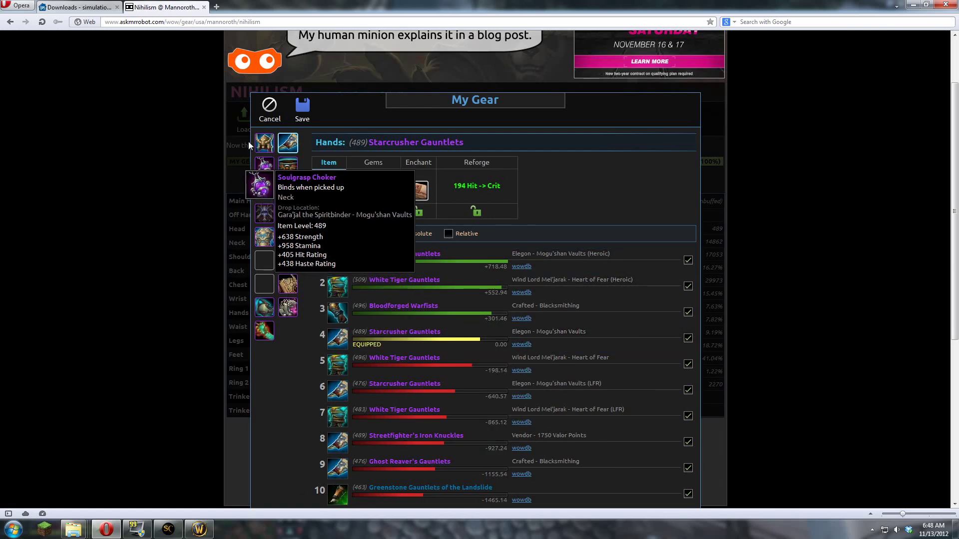
left_click(272, 116)
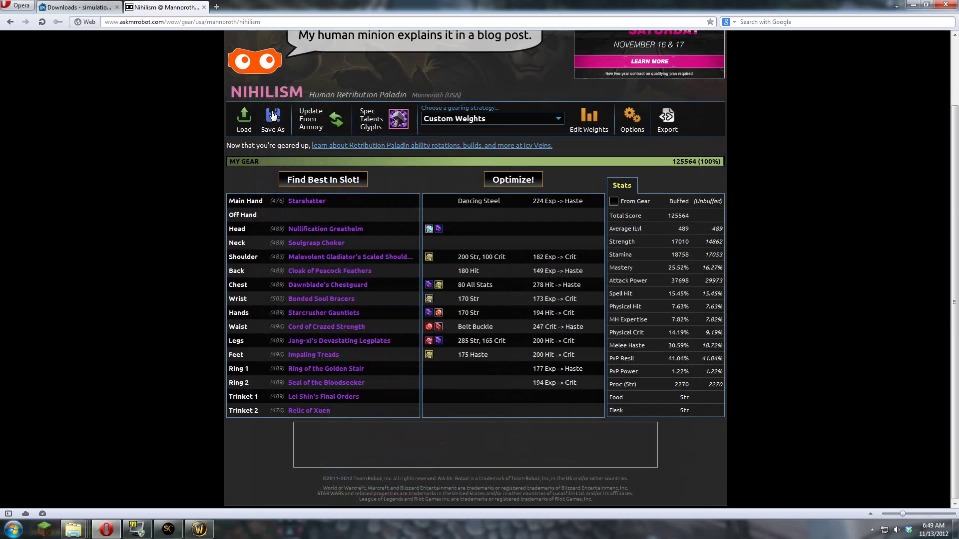